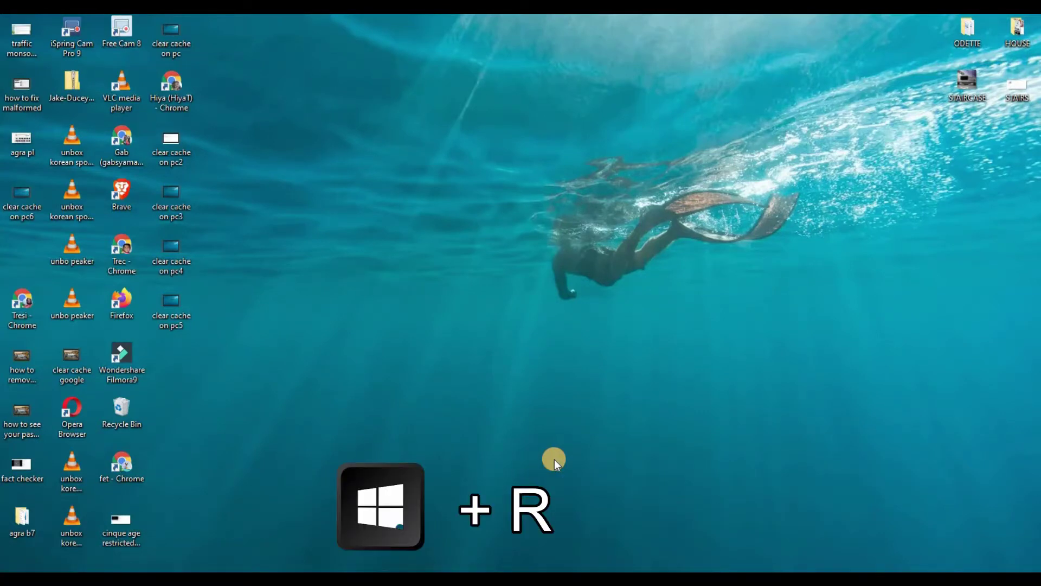
- Open the Run box and enter %temp% as the location to open
key(super+r)
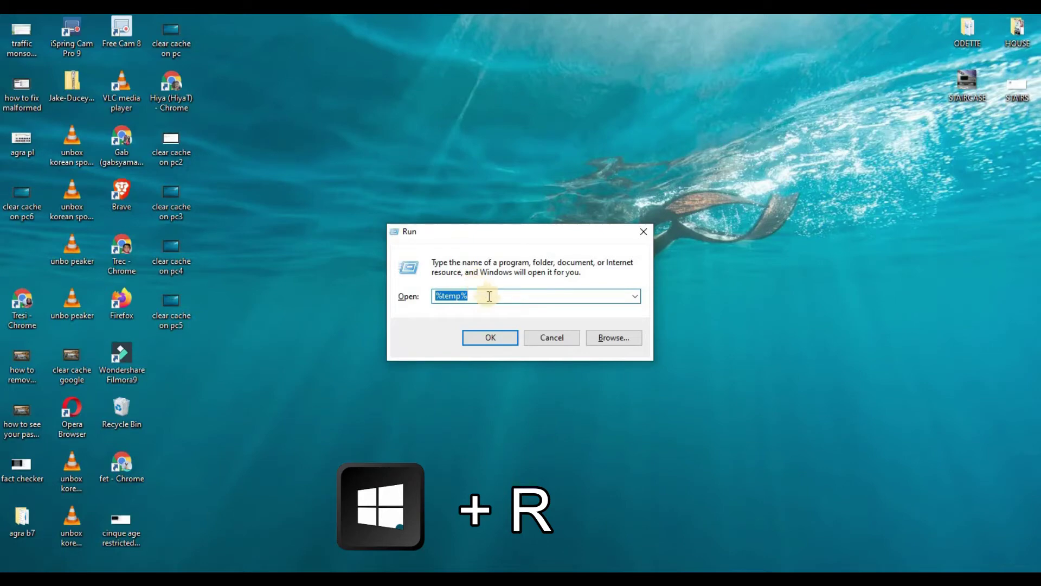
text(%temp%)
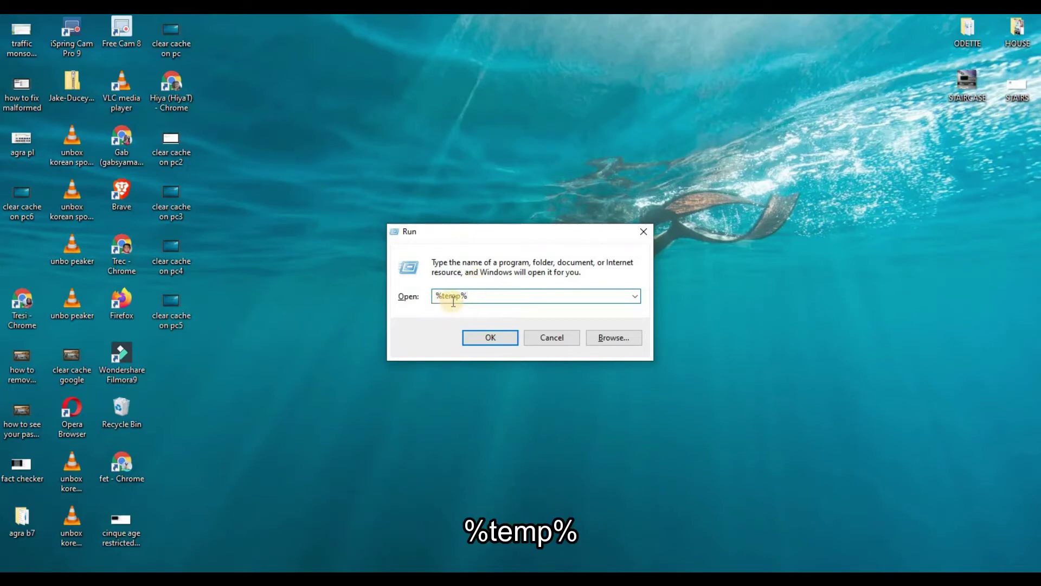
- Open the Temp folder full-screen and enter the Wondershare Filmora 9 folder
click(486, 343)
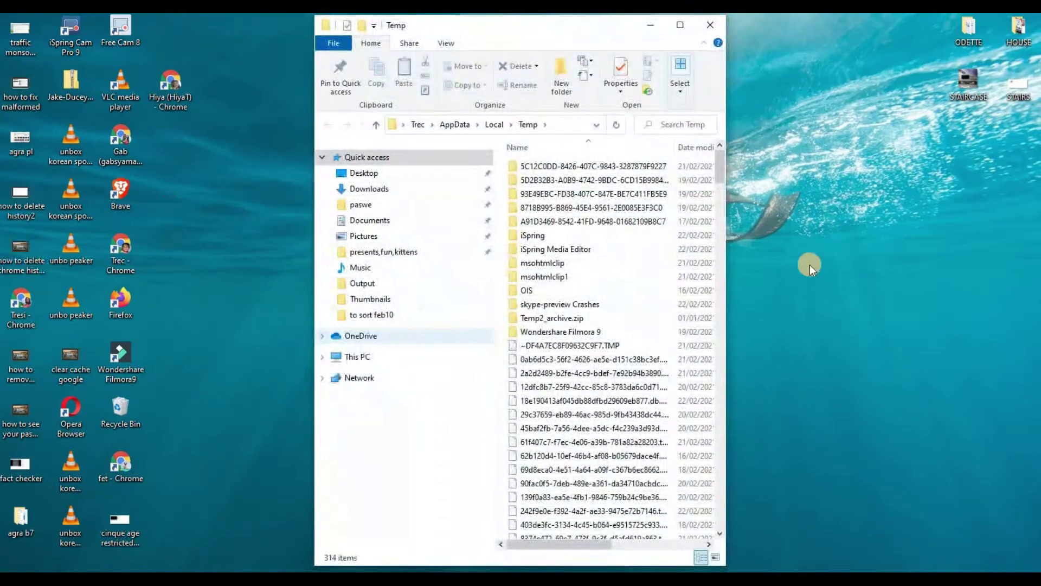
click(679, 23)
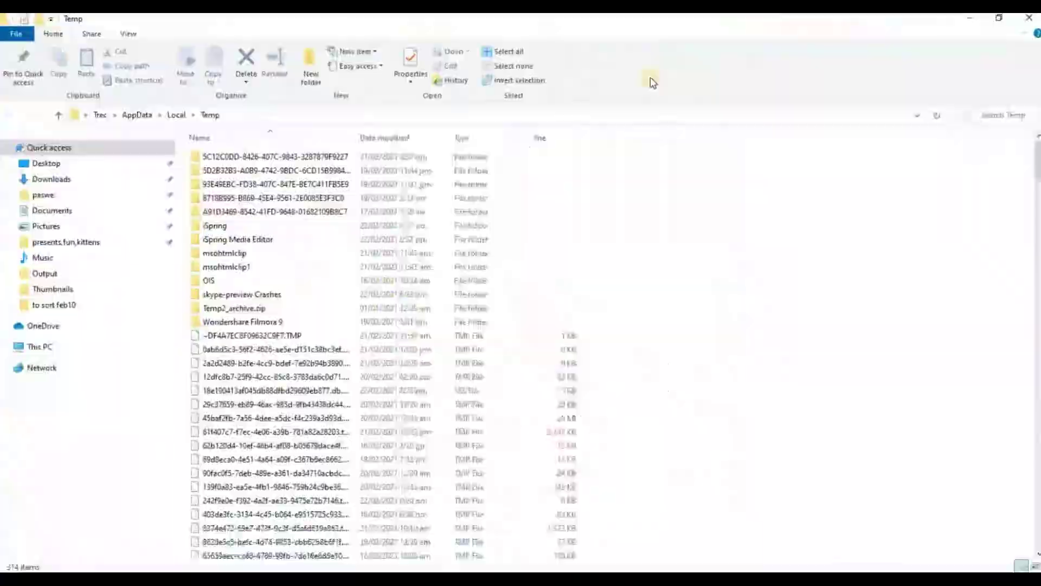
click(551, 231)
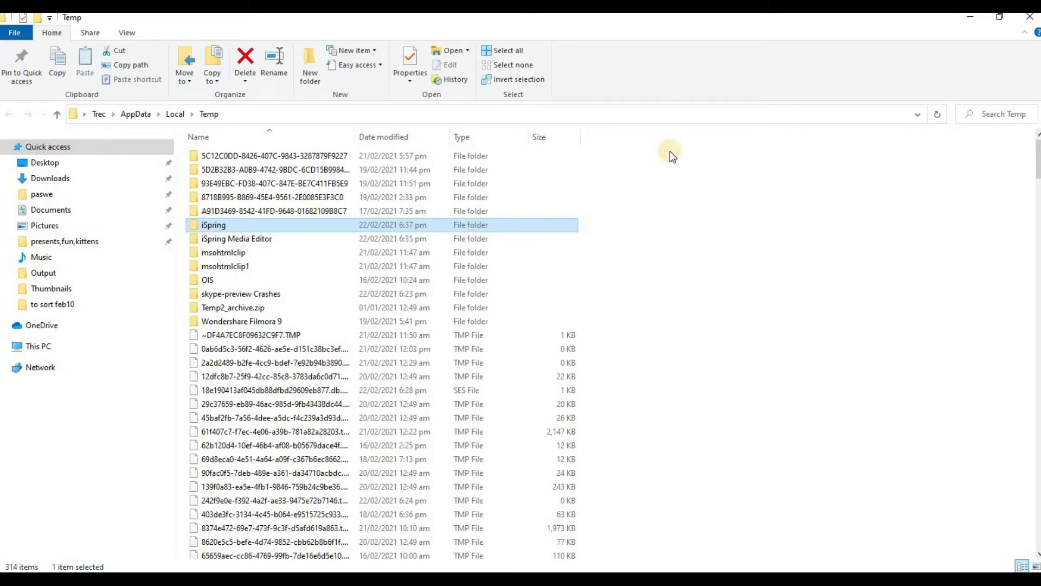
double_click(265, 320)
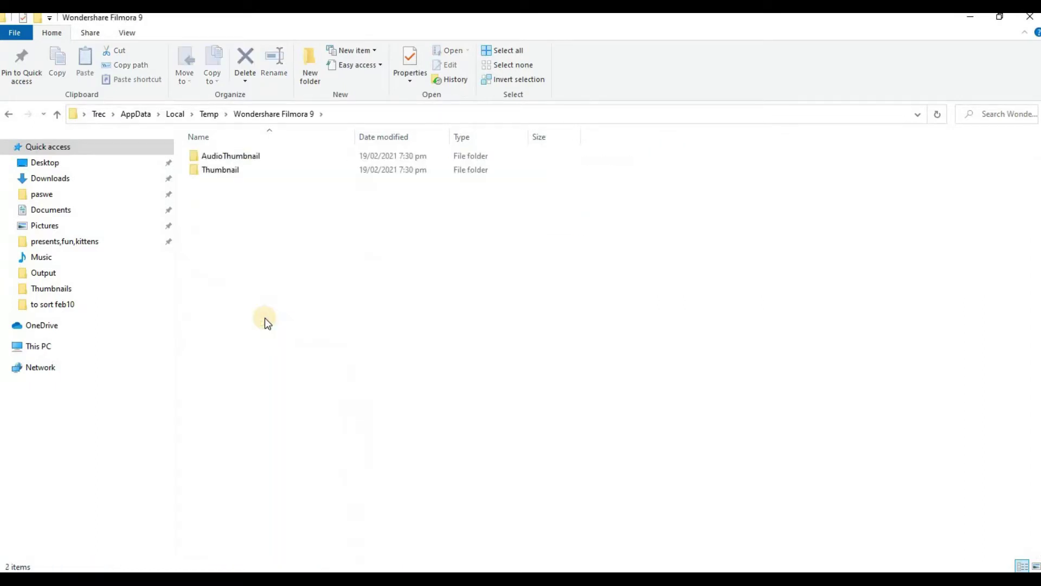
click(11, 114)
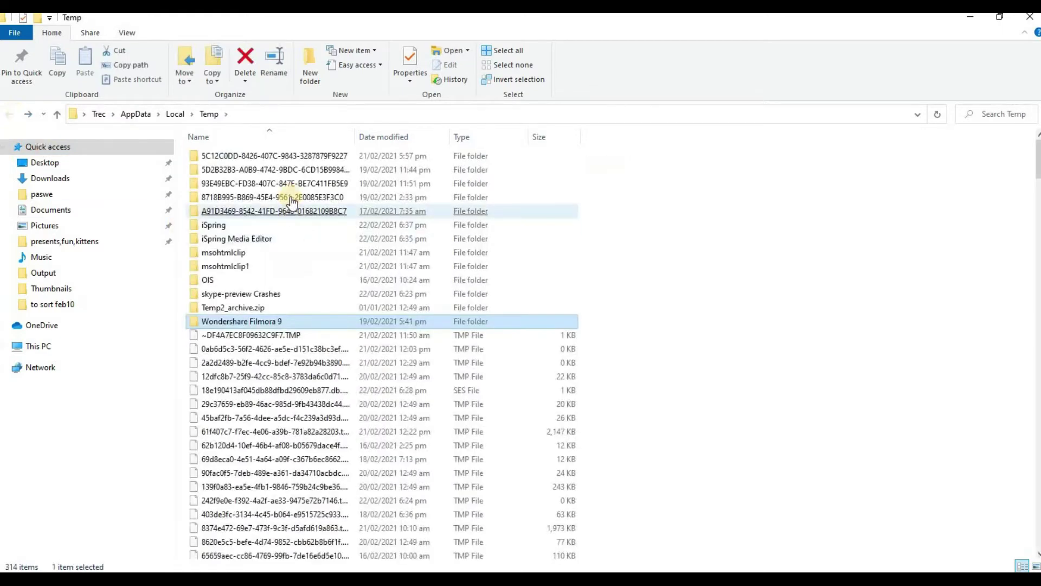
double_click(250, 324)
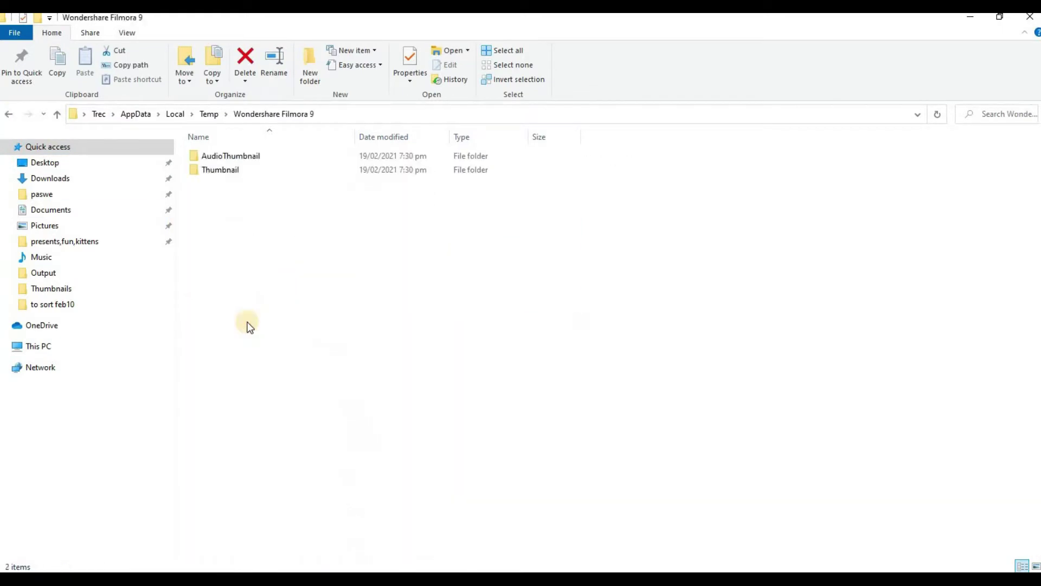
- Inspect the AudioThumbnail folder's files, cancelling the attempt to open the 4 KB extensionless file
click(234, 171)
double_click(234, 157)
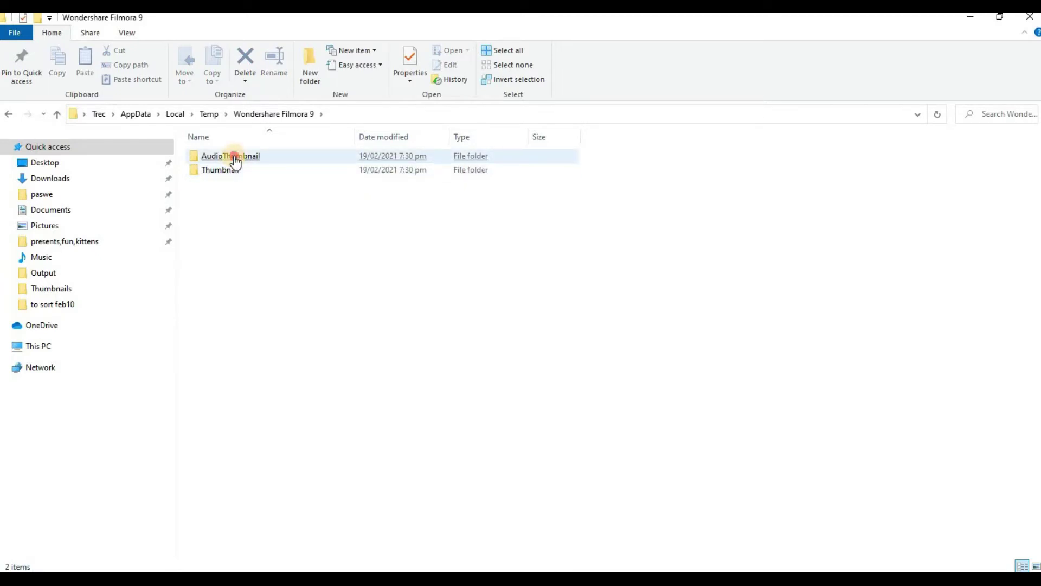
click(234, 157)
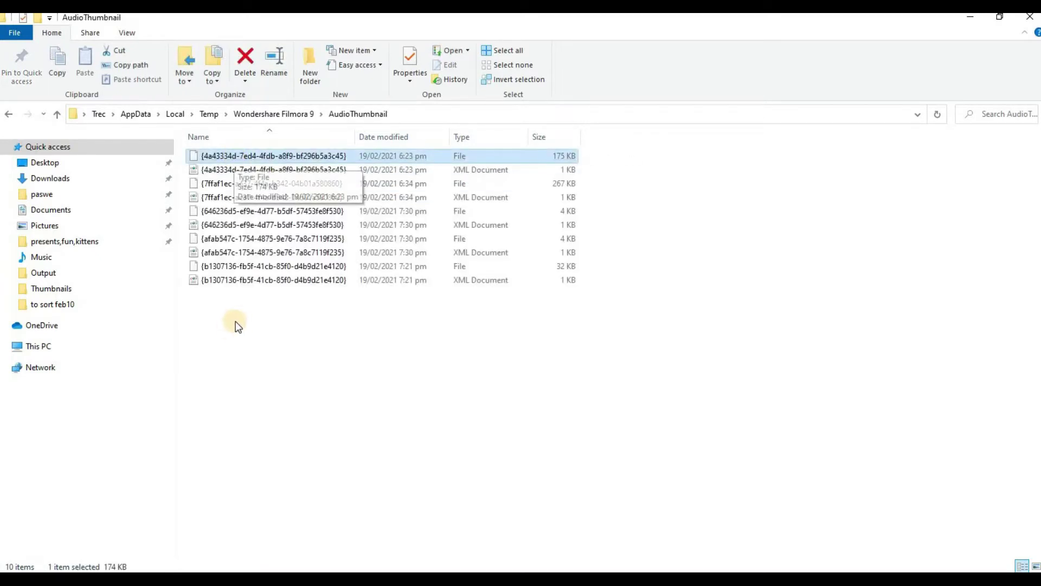
click(257, 281)
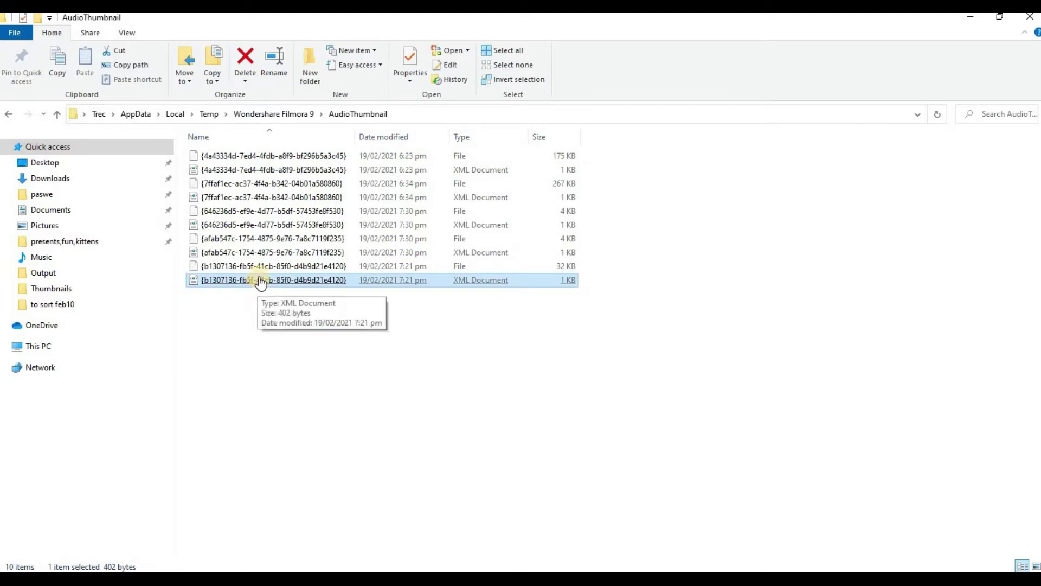
click(265, 212)
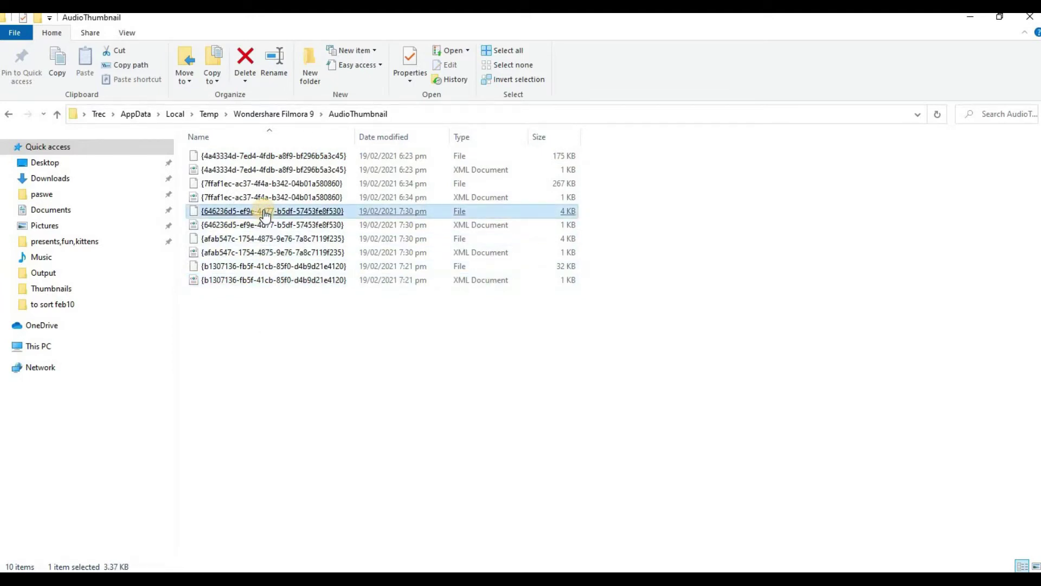
double_click(265, 213)
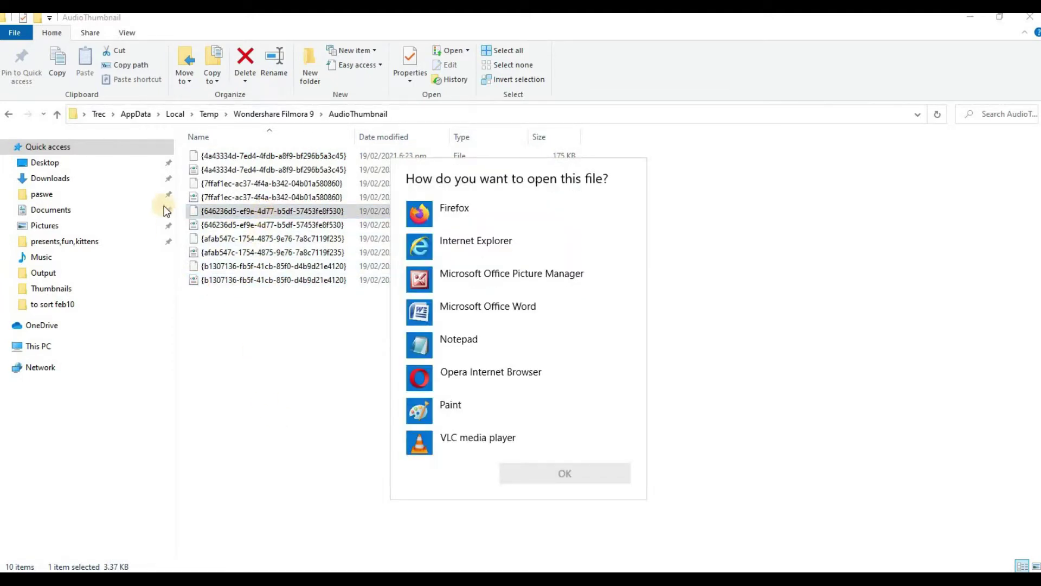
key(Escape)
- Go back to Wondershare Filmora 9 and open its Thumbnail folder
click(10, 113)
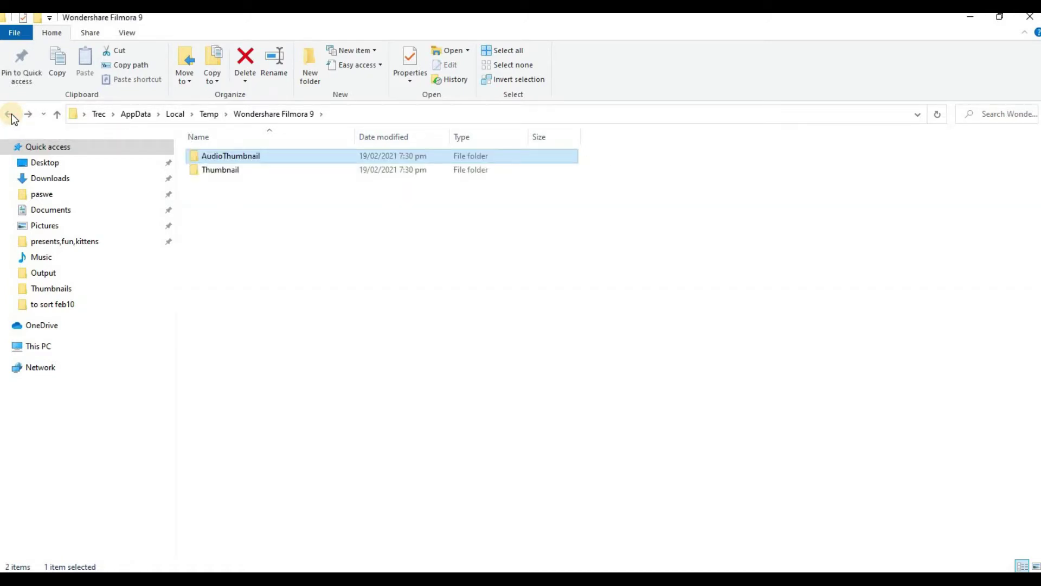
double_click(209, 171)
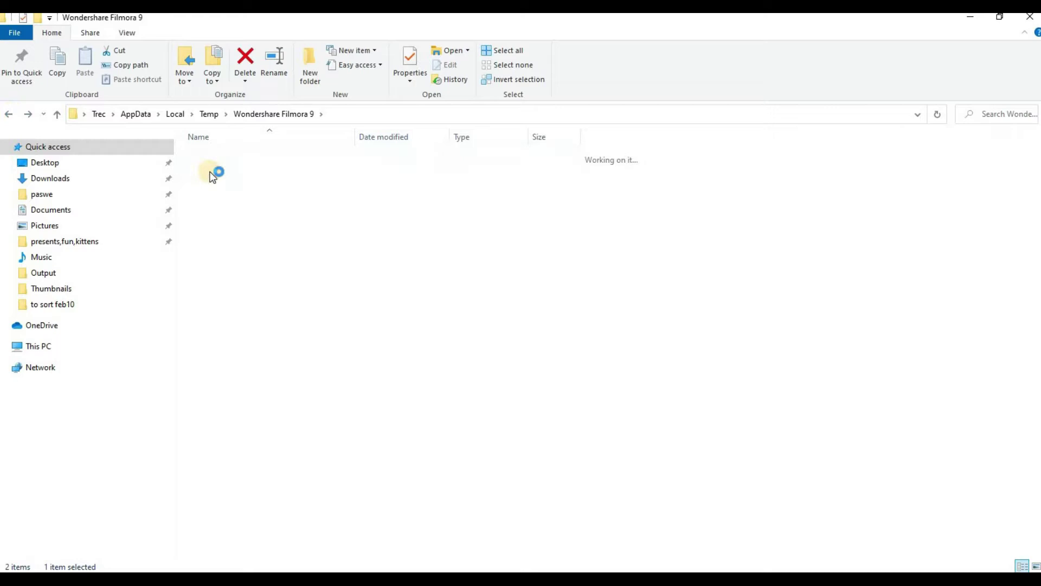
click(212, 178)
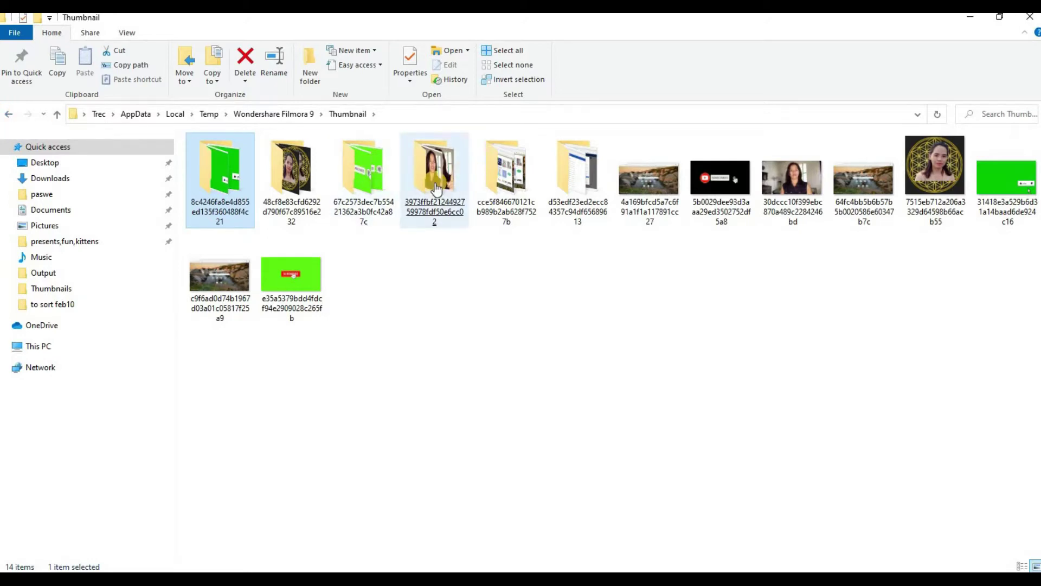
- Browse the portrait thumbnail subfolder's frame images, such as 596_24, then return
double_click(427, 220)
click(430, 328)
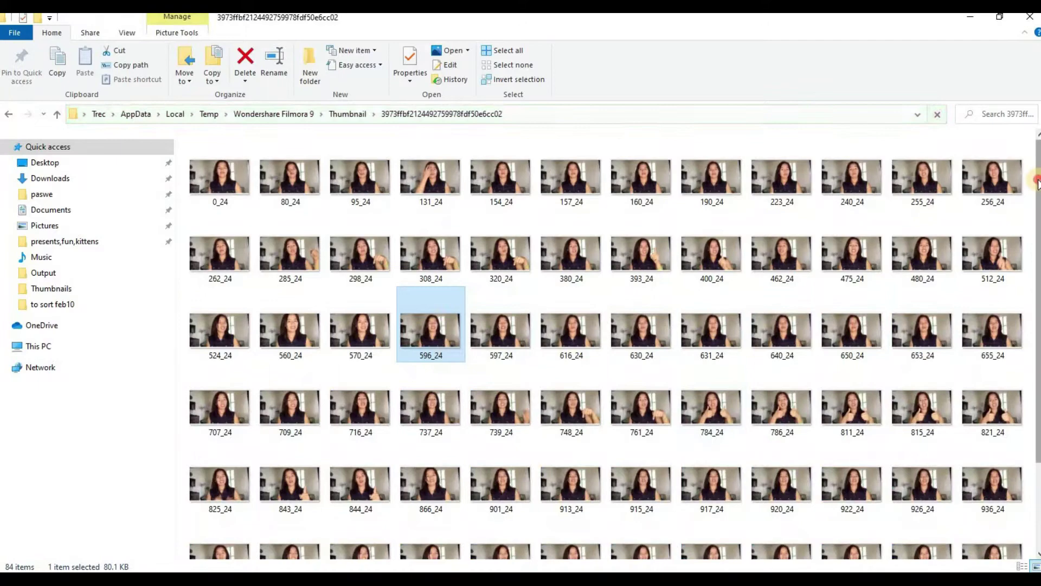
scroll(1036, 211, down, 2)
scroll(1036, 328, up, 2)
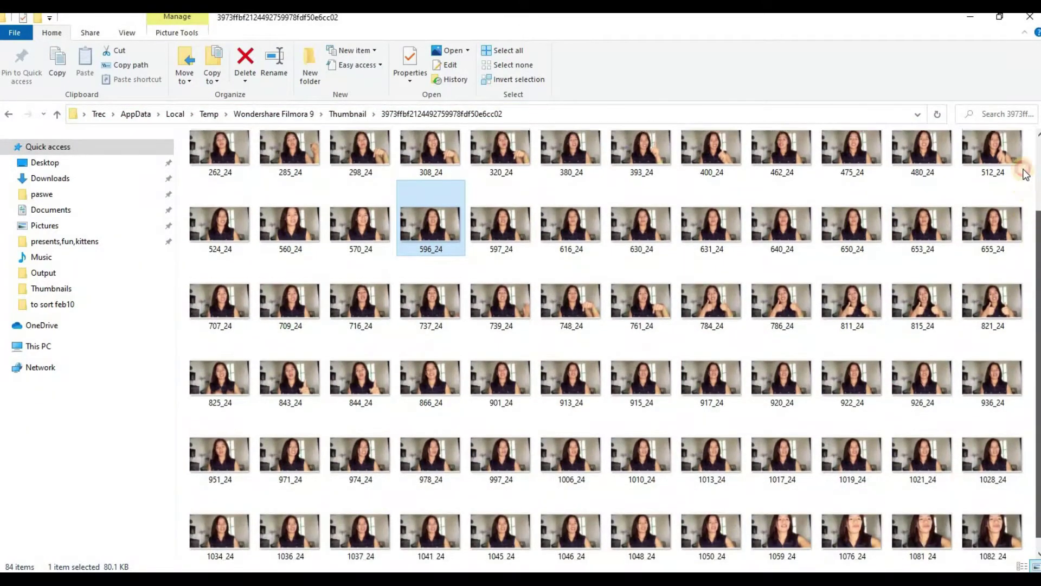
click(9, 115)
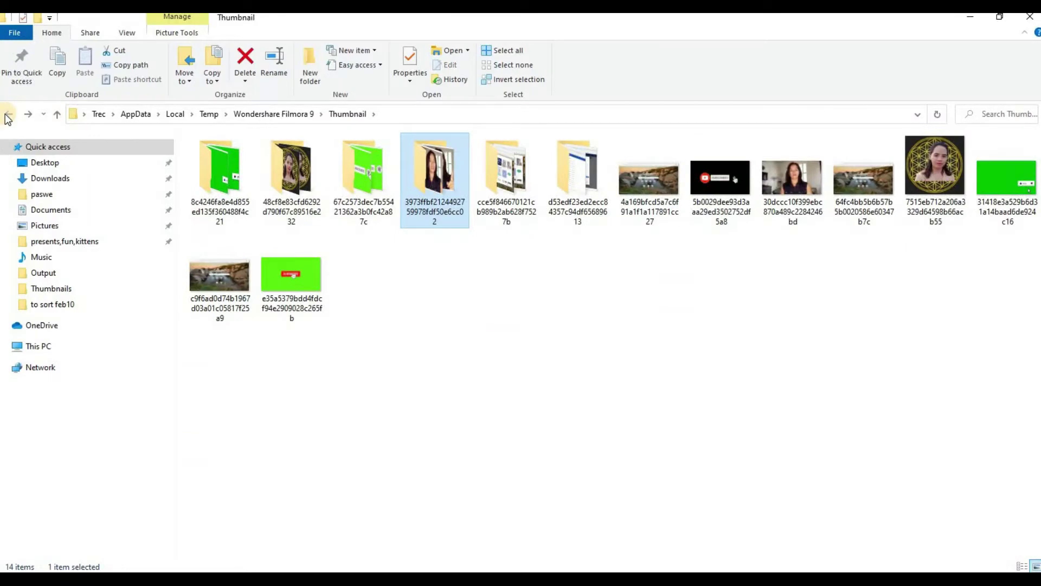
- Reopen the portrait subfolder and view the 784_24 image in Photos, then close it
double_click(426, 196)
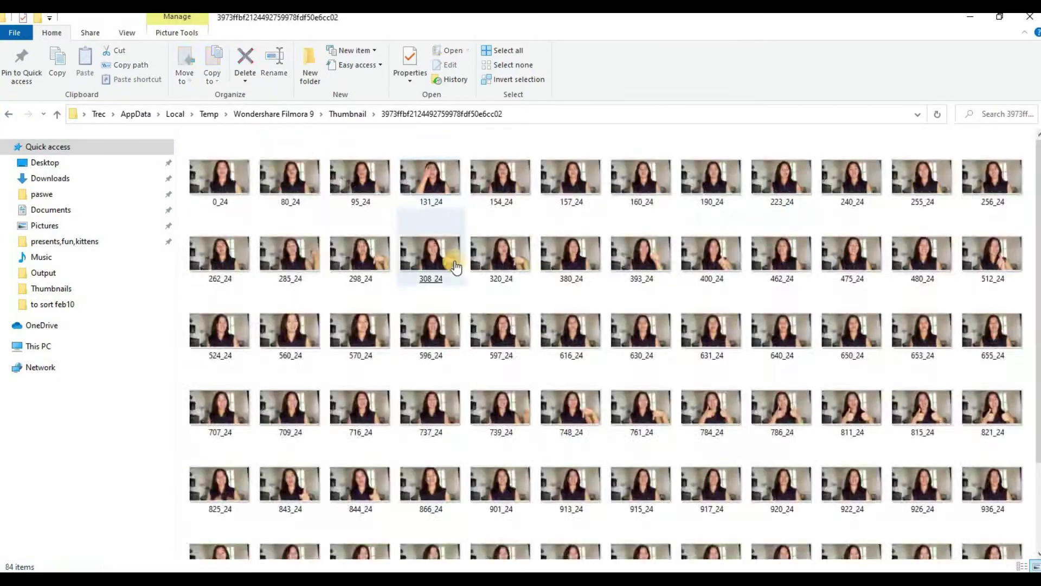
click(464, 253)
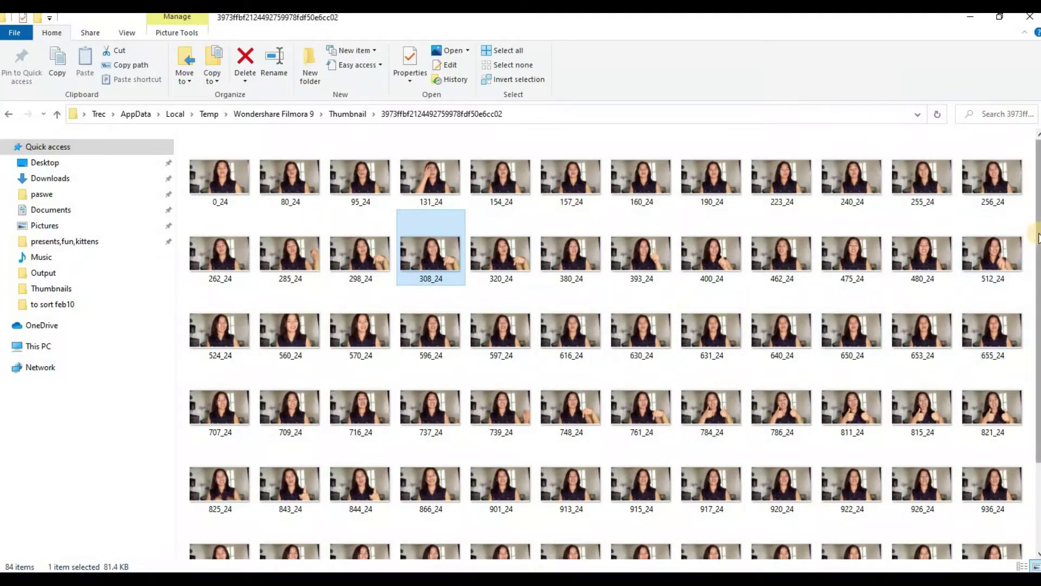
drag(1037, 238, 1037, 297)
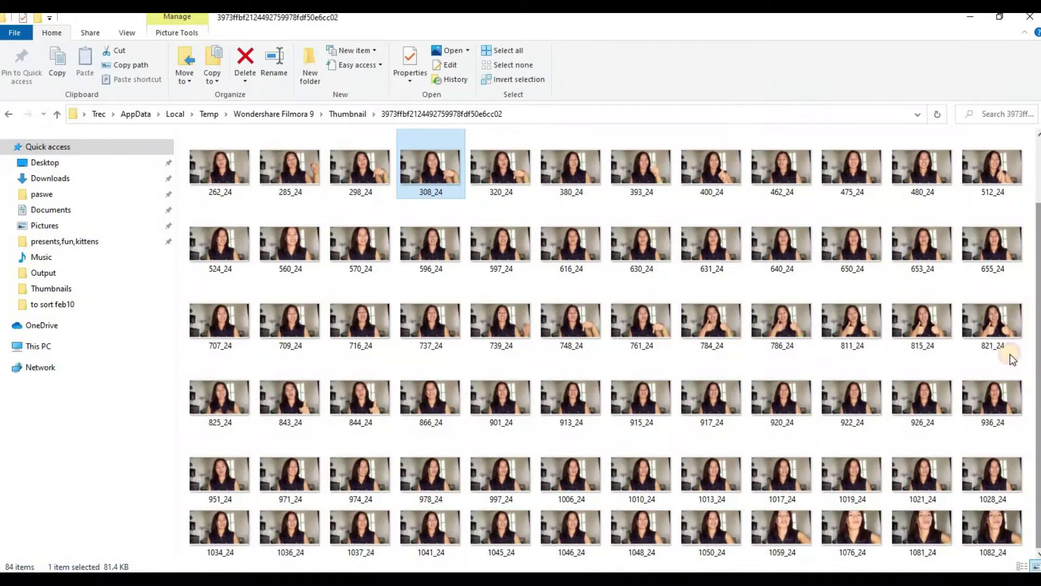
double_click(712, 328)
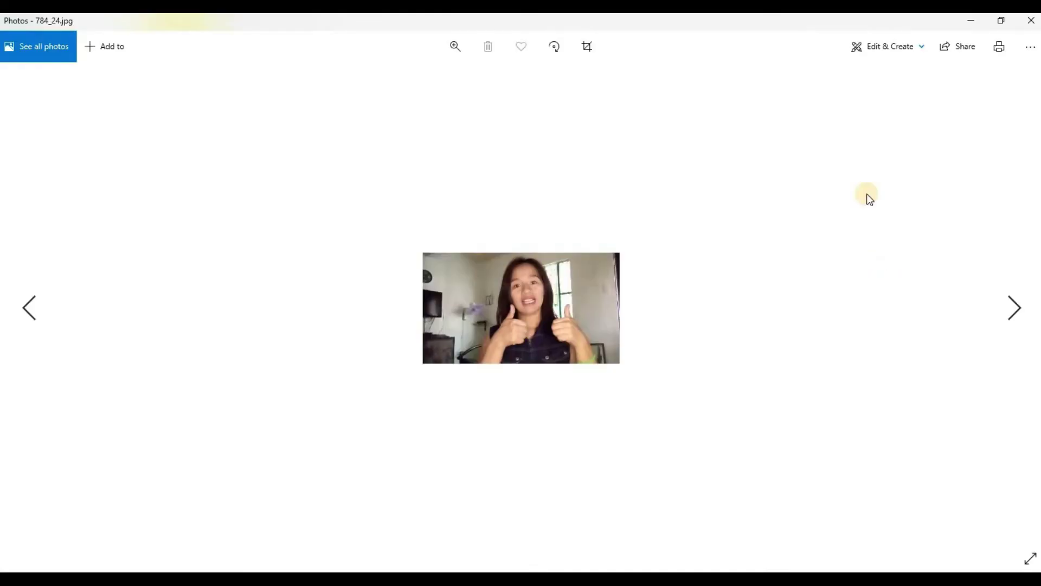
click(1029, 22)
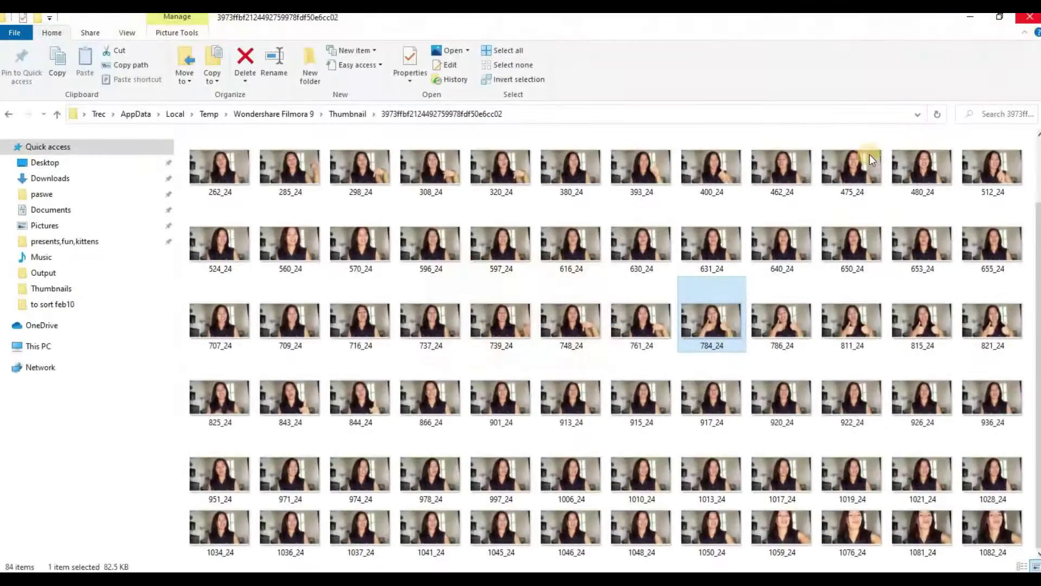
- Navigate back up through Thumbnail and Wondershare Filmora 9 to the Temp folder
click(8, 113)
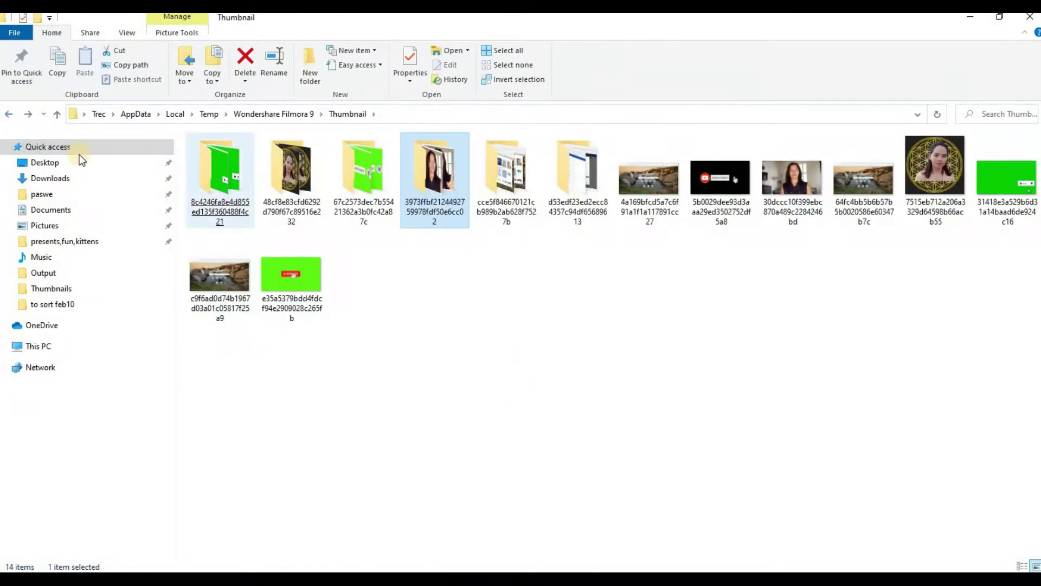
click(9, 114)
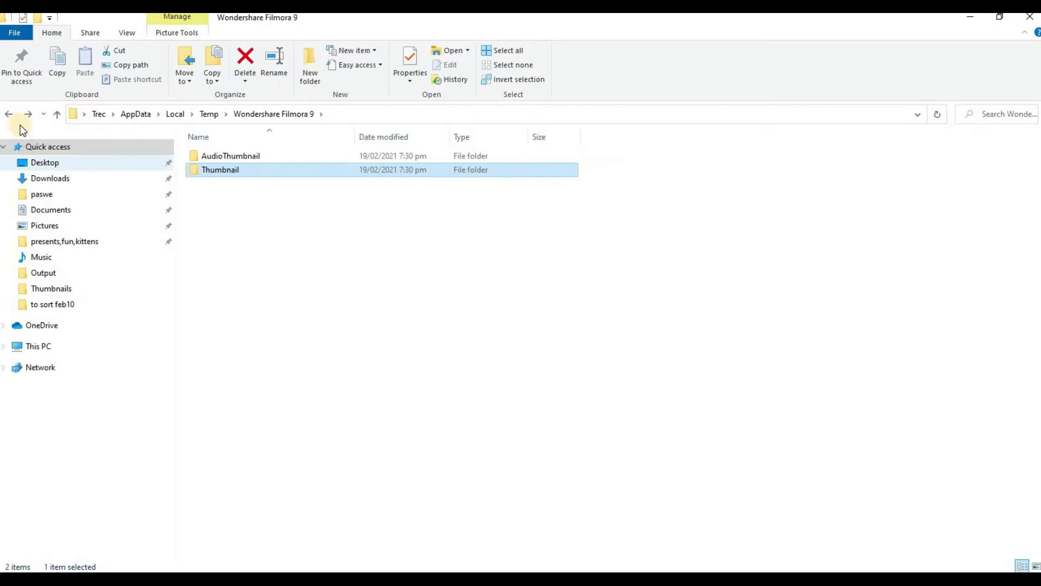
click(8, 115)
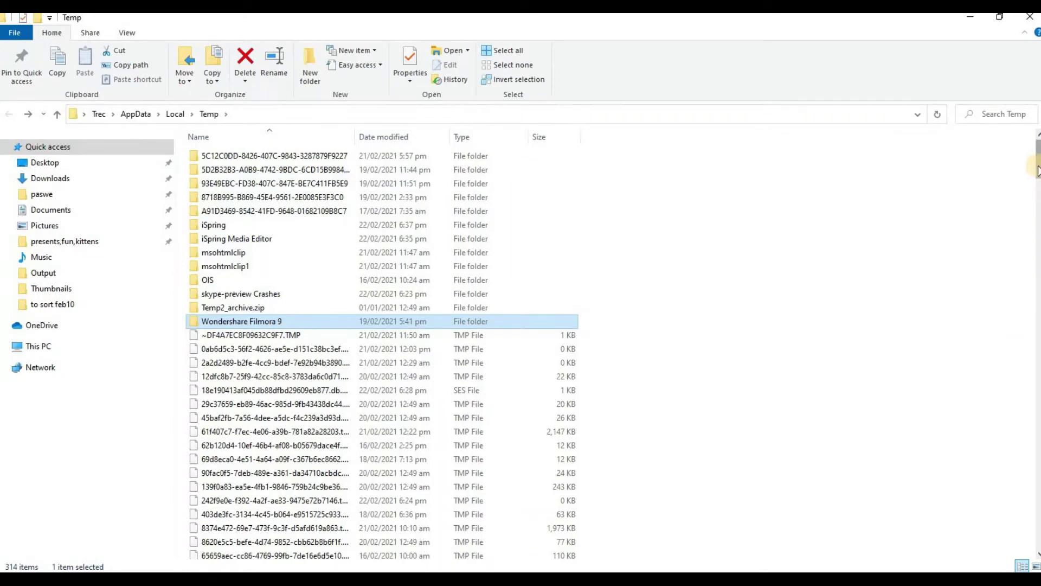
- Select every item in the Temp folder and delete them
drag(1037, 171, 1033, 569)
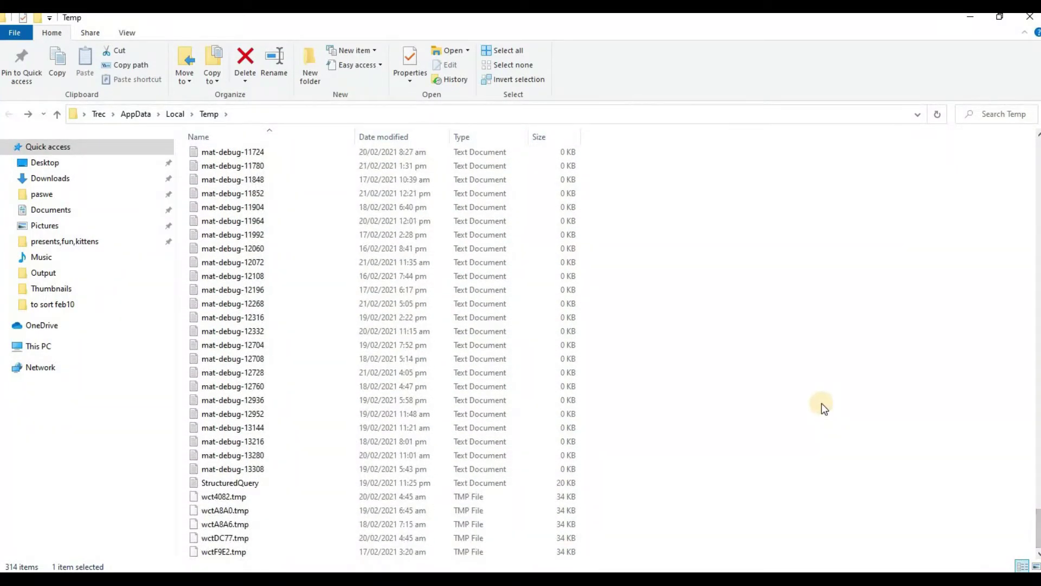
key(ctrl+a)
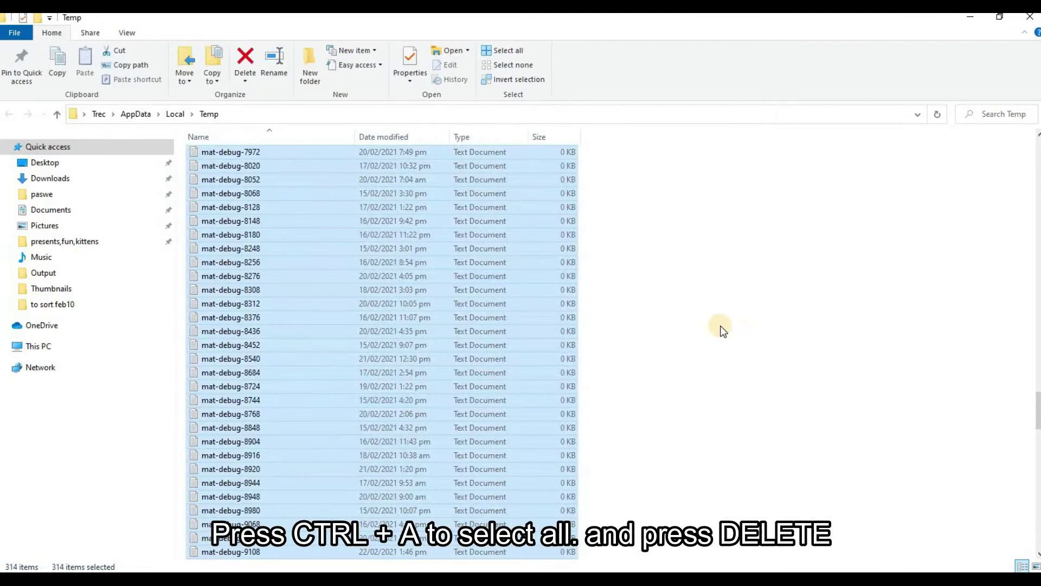
right_click(516, 263)
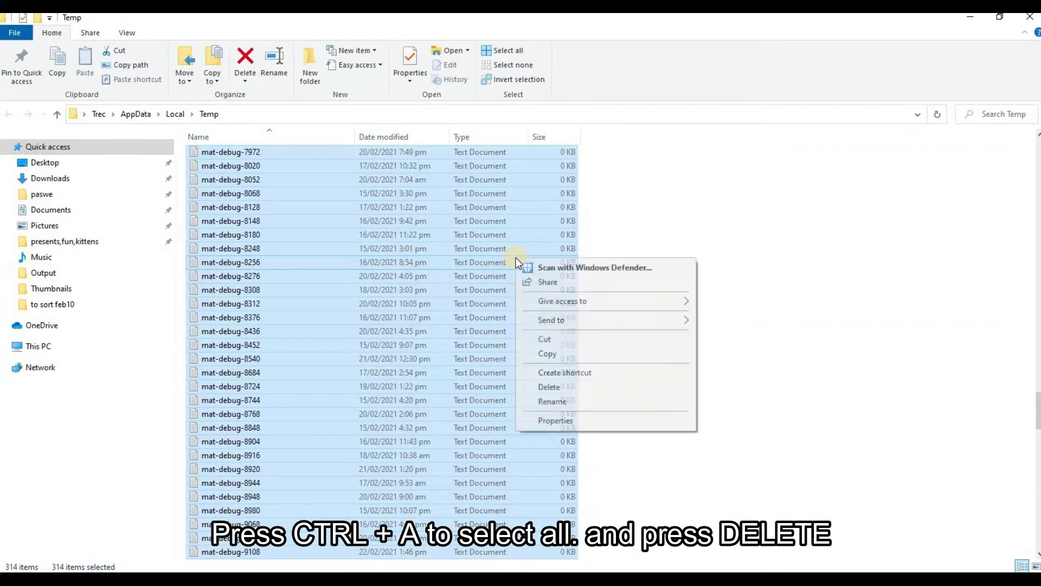
click(549, 387)
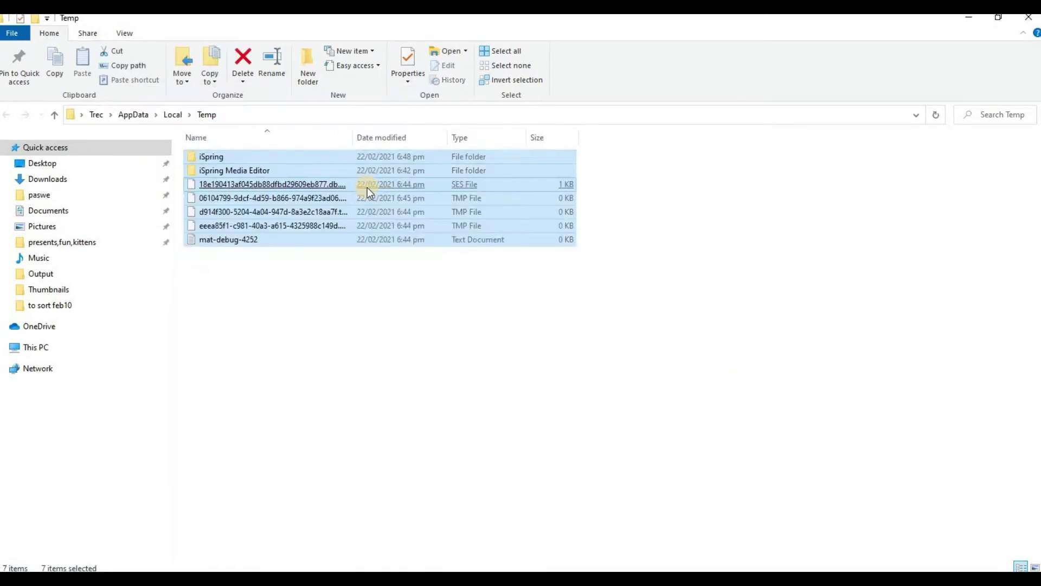
- Delete the seven leftover items, retrying then skipping the in-use files, and go to This PC
right_click(366, 187)
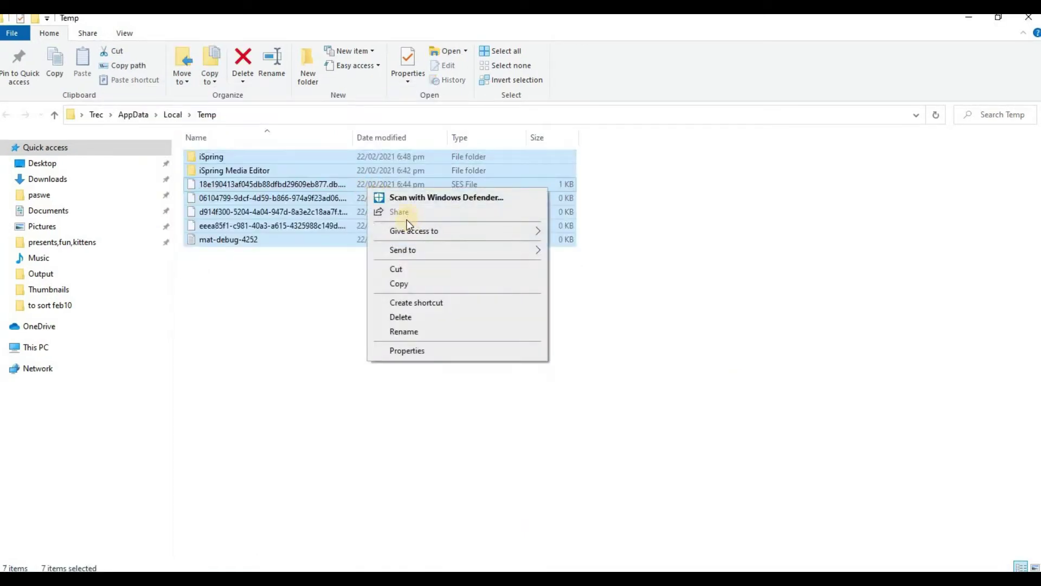
click(401, 318)
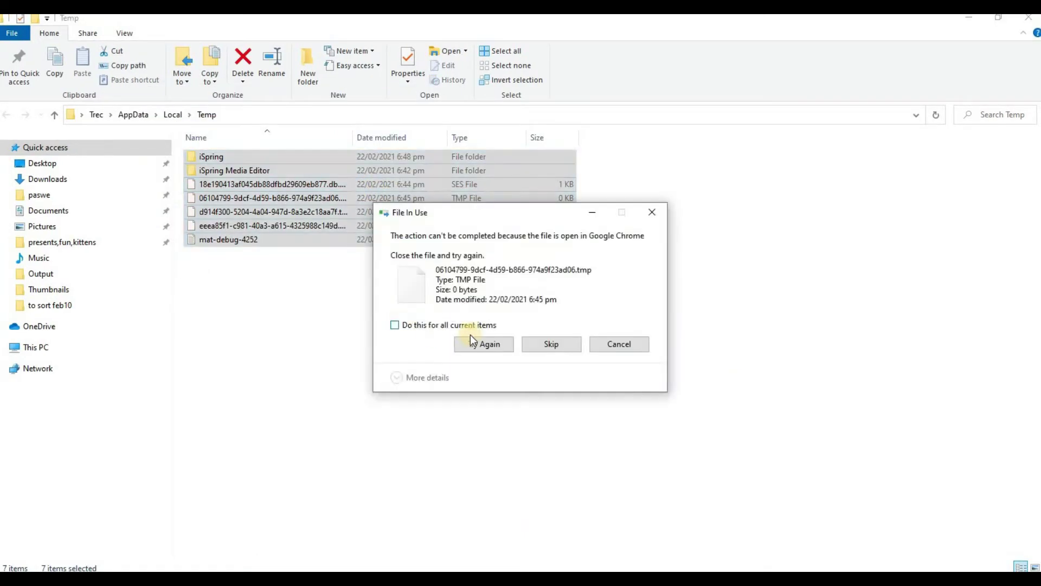
click(505, 343)
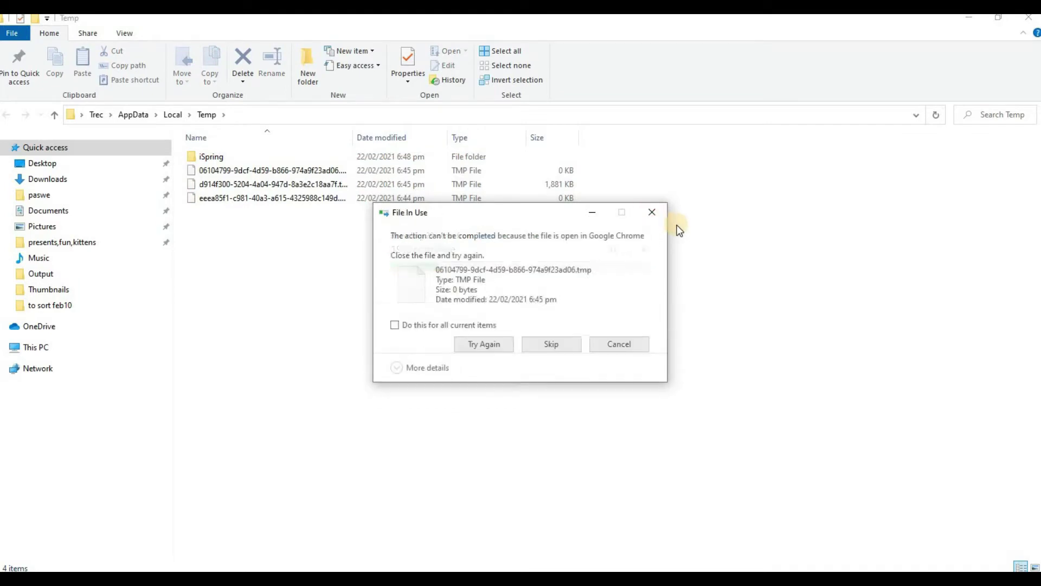
click(652, 212)
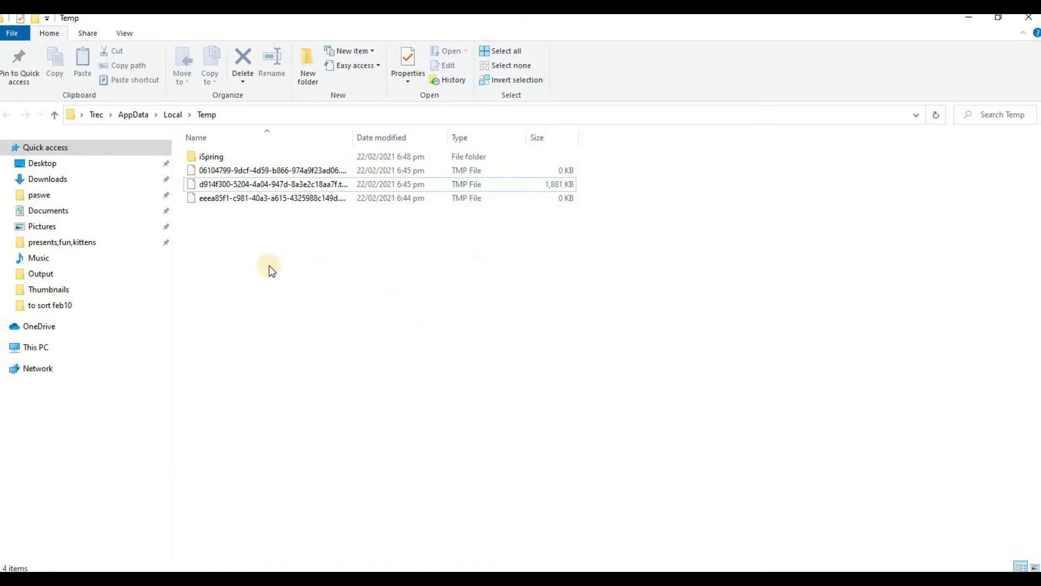
click(46, 350)
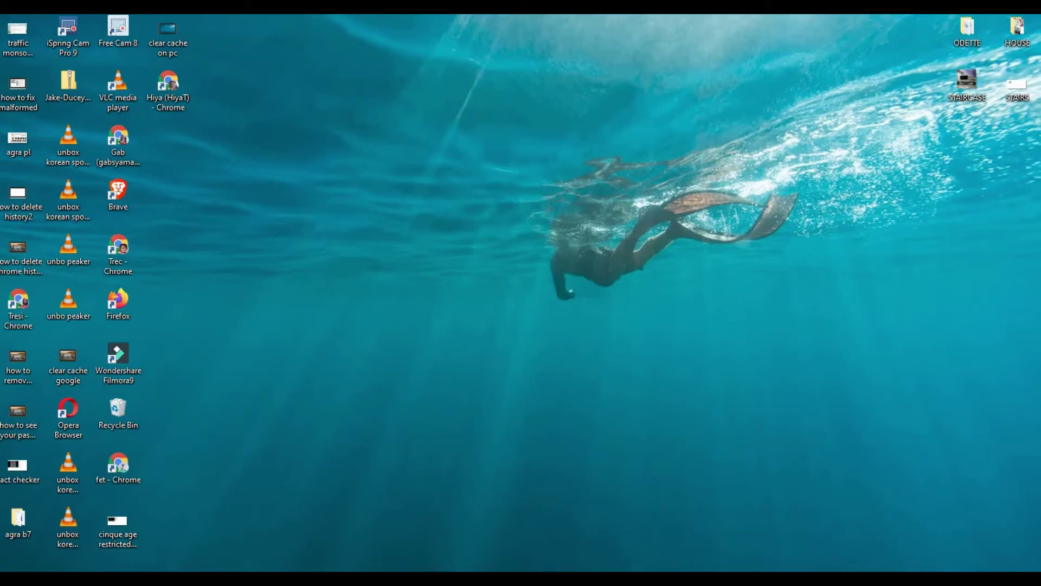
- Search the Start menu for 'control pane' so Control Panel appears as best match
click(11, 566)
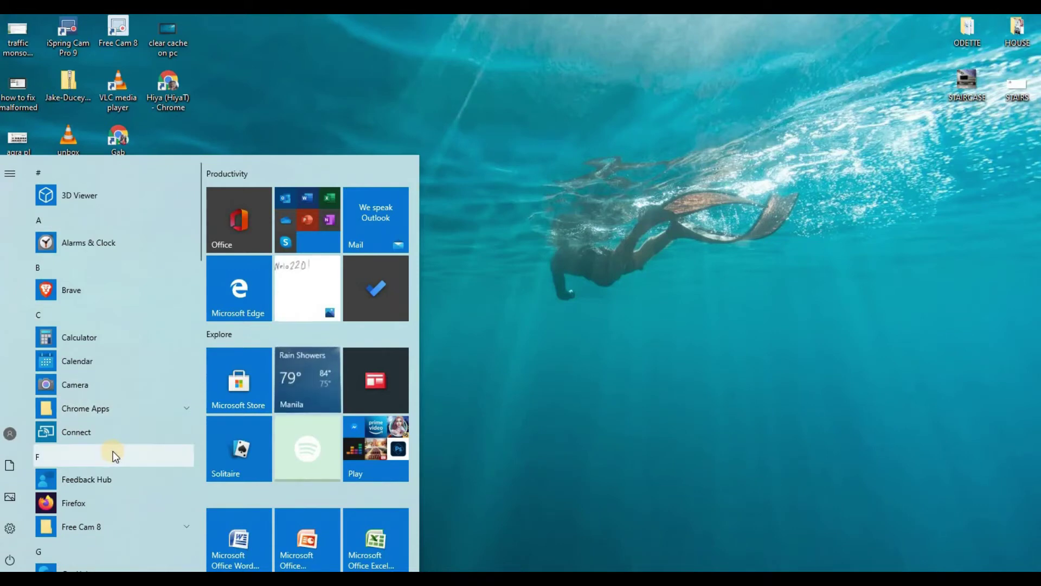
scroll(174, 244, down, 3)
scroll(172, 226, up, 2)
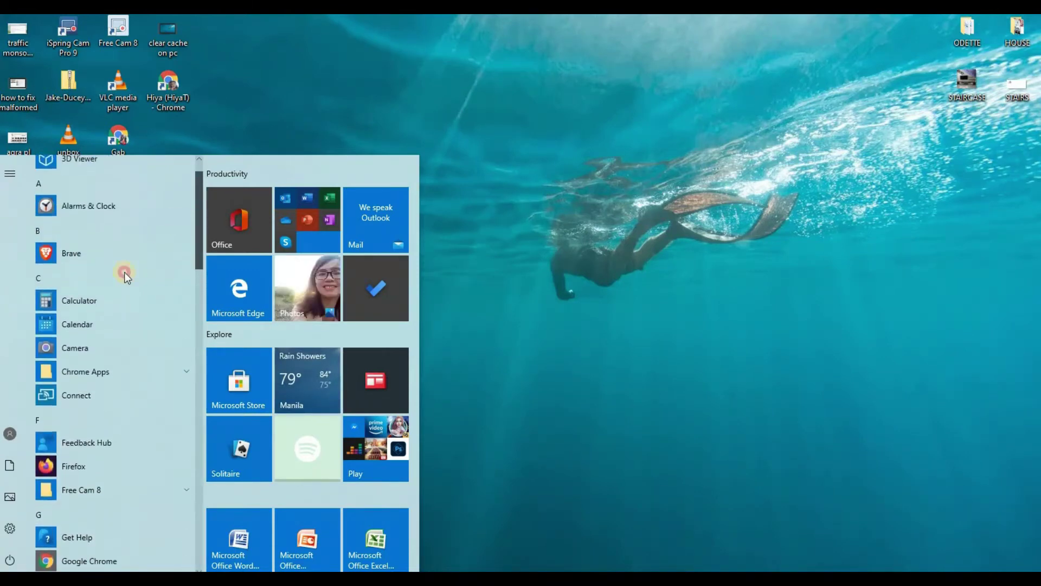
text(control pane)
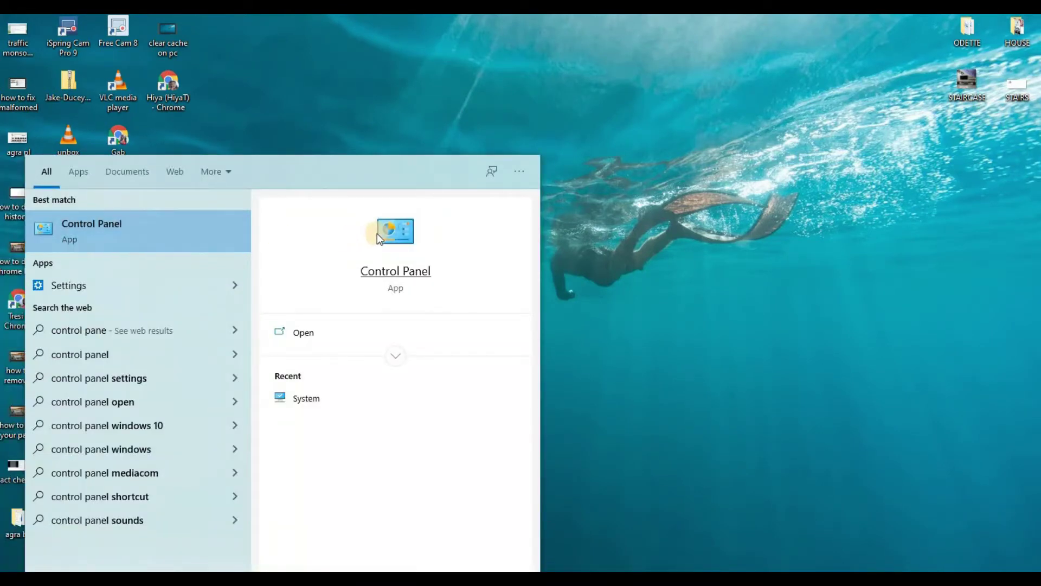
- Set the power plan to High performance under Control Panel's Power Options
click(157, 233)
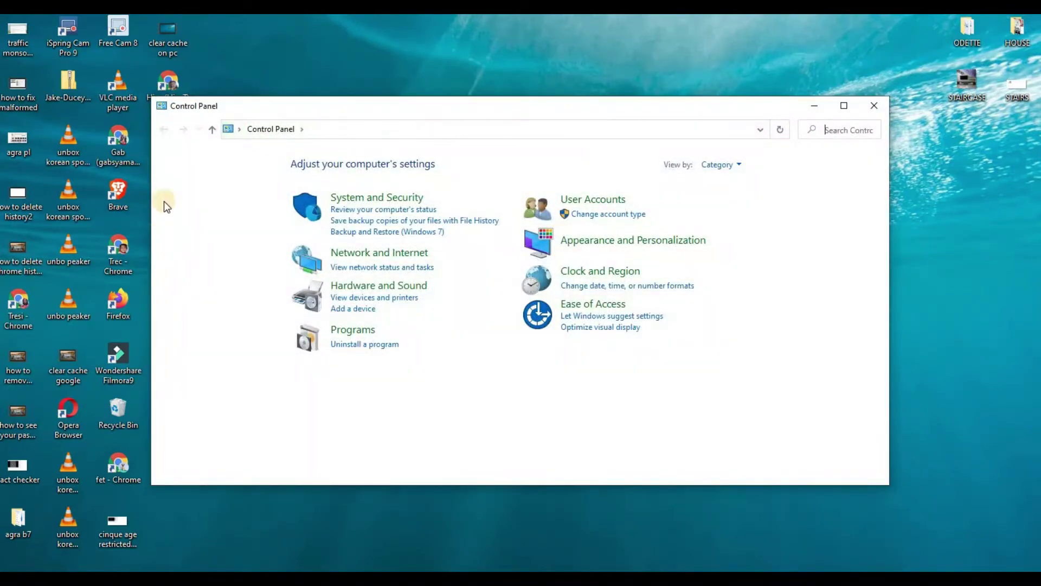
click(378, 198)
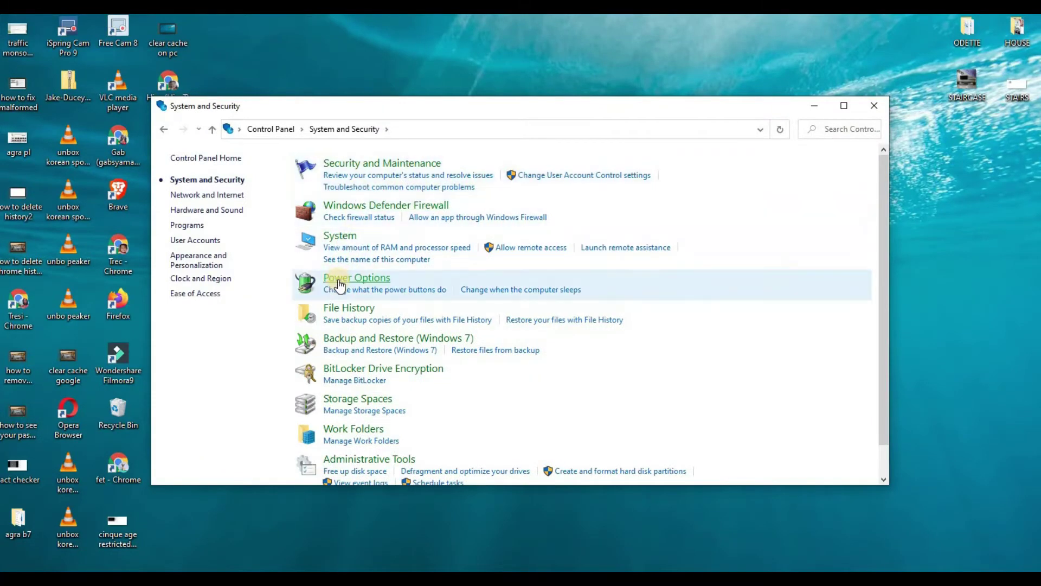
click(367, 283)
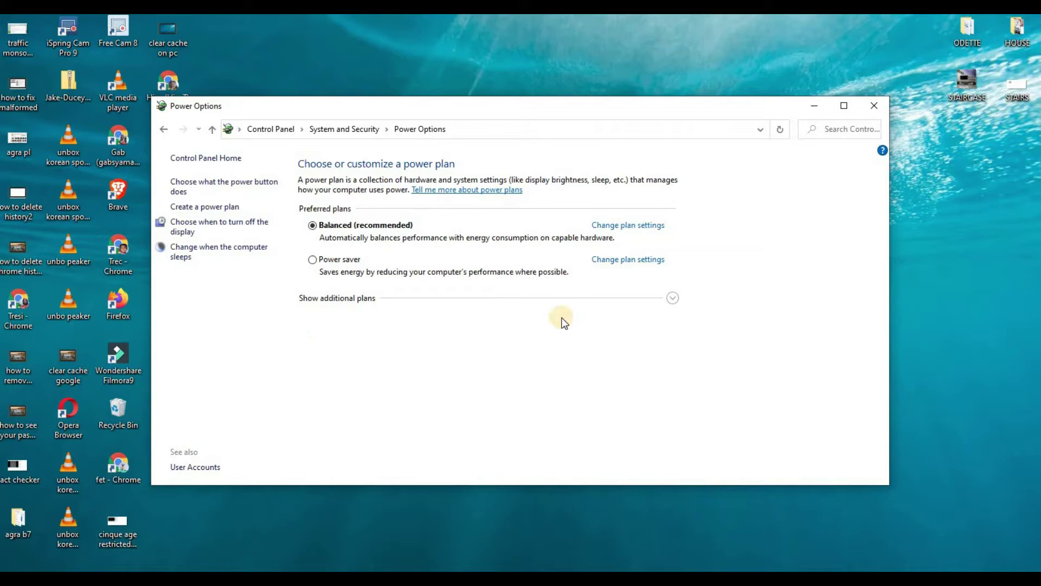
click(669, 304)
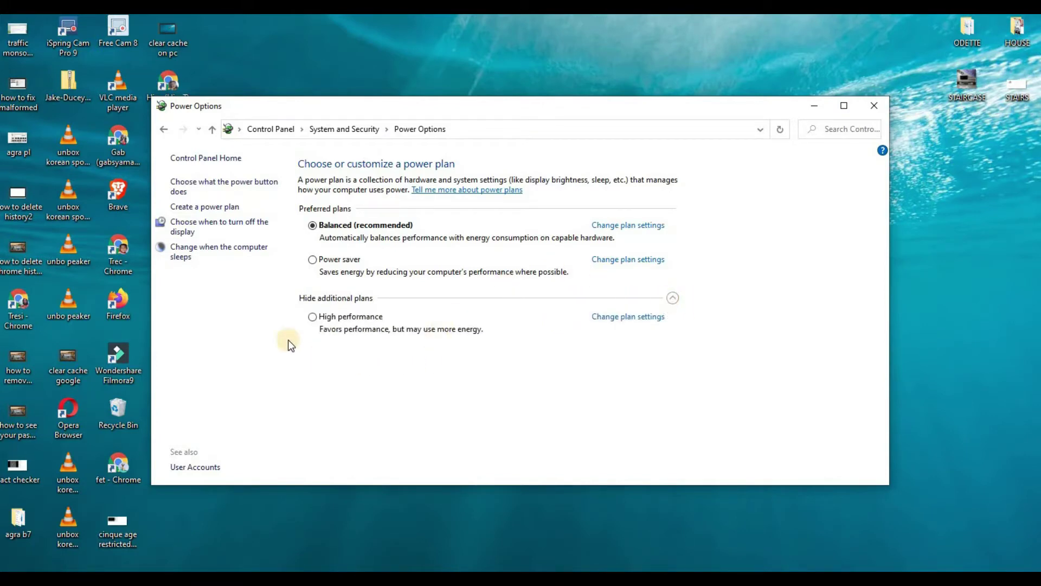
click(313, 317)
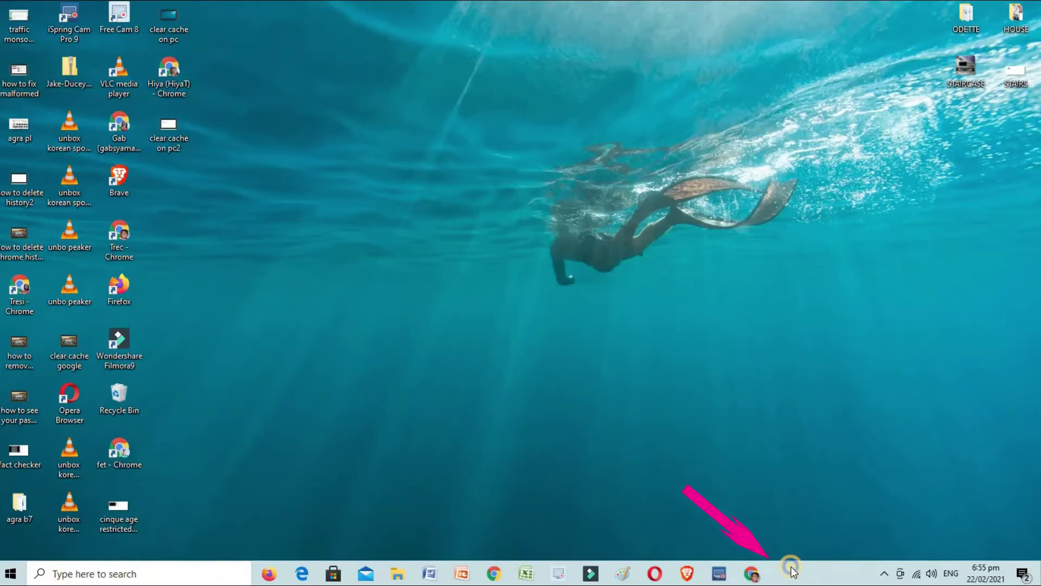
- Launch Task Manager from the taskbar, switch to More details, and maximize it
right_click(791, 566)
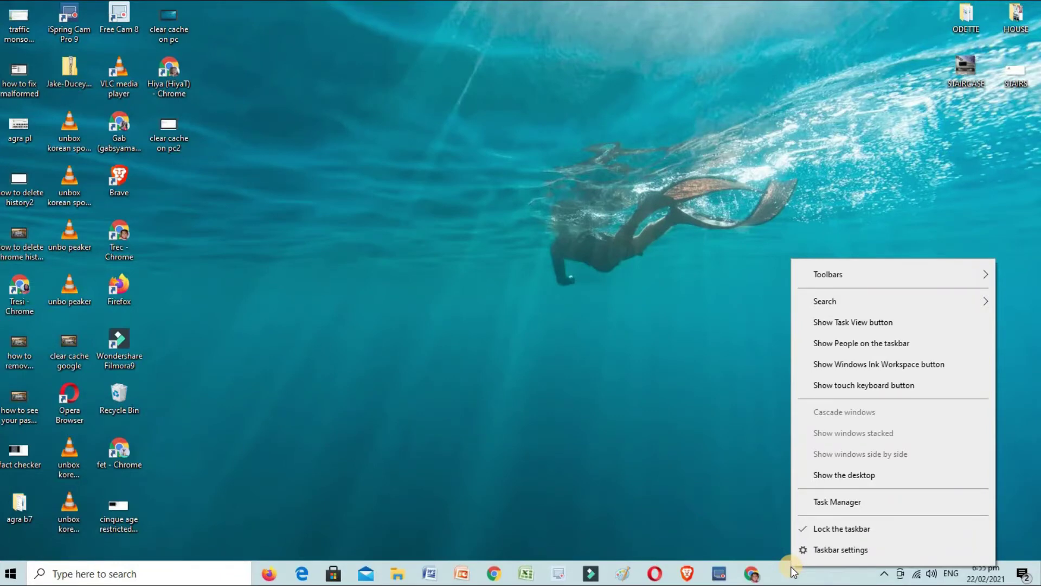
click(834, 499)
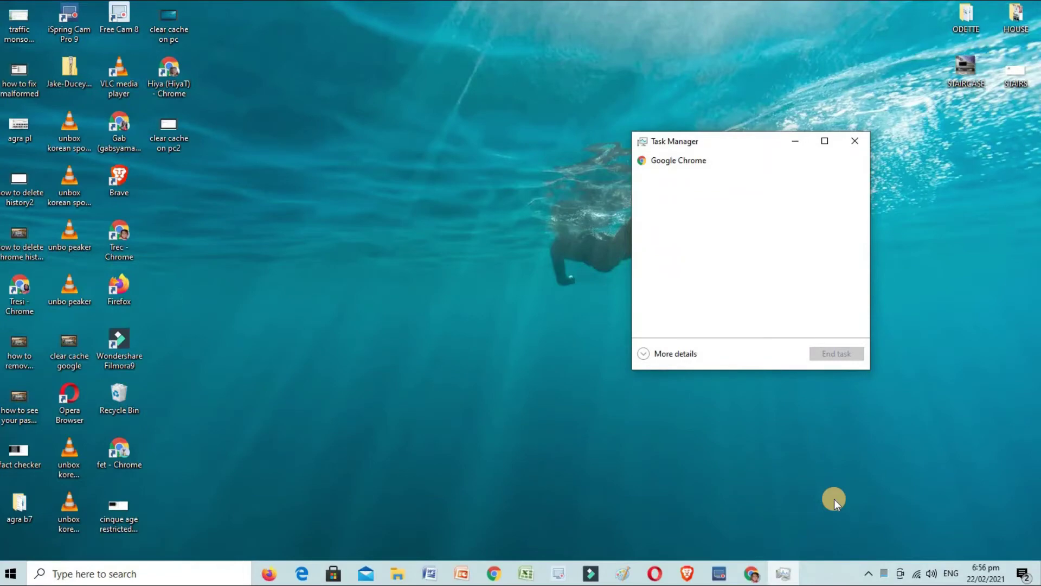
click(825, 141)
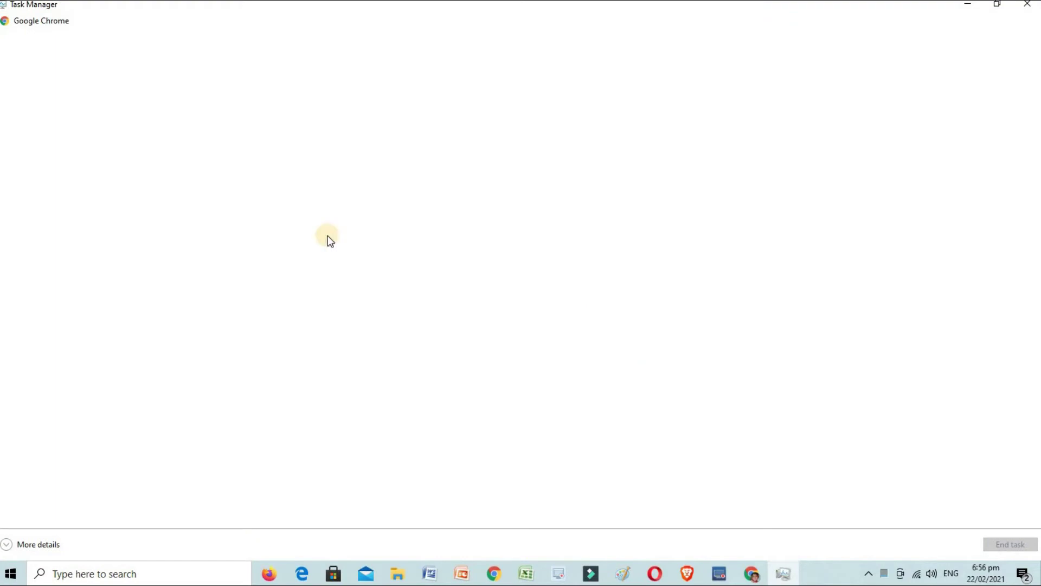
key(super+Down)
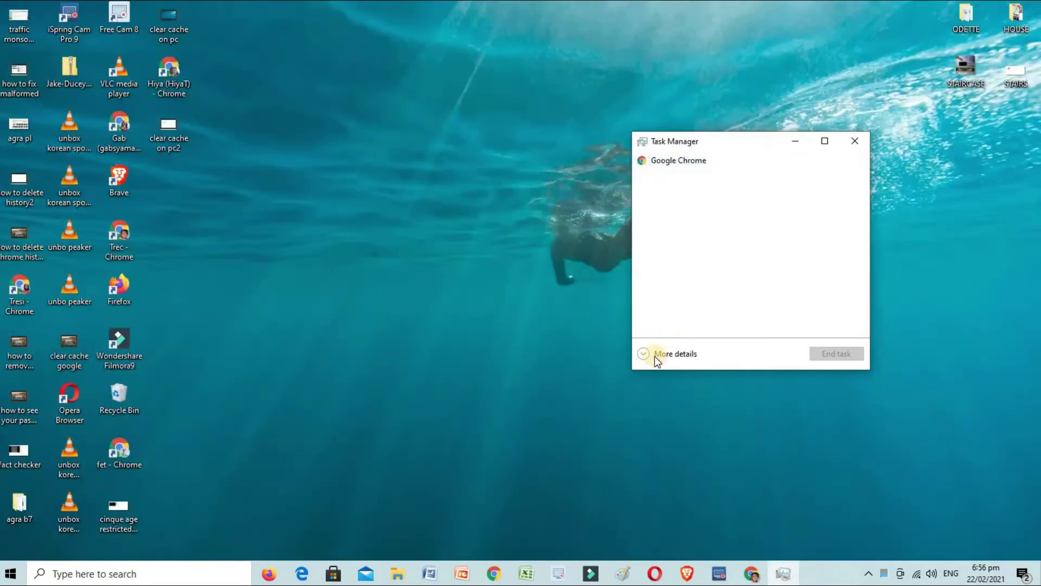
click(644, 356)
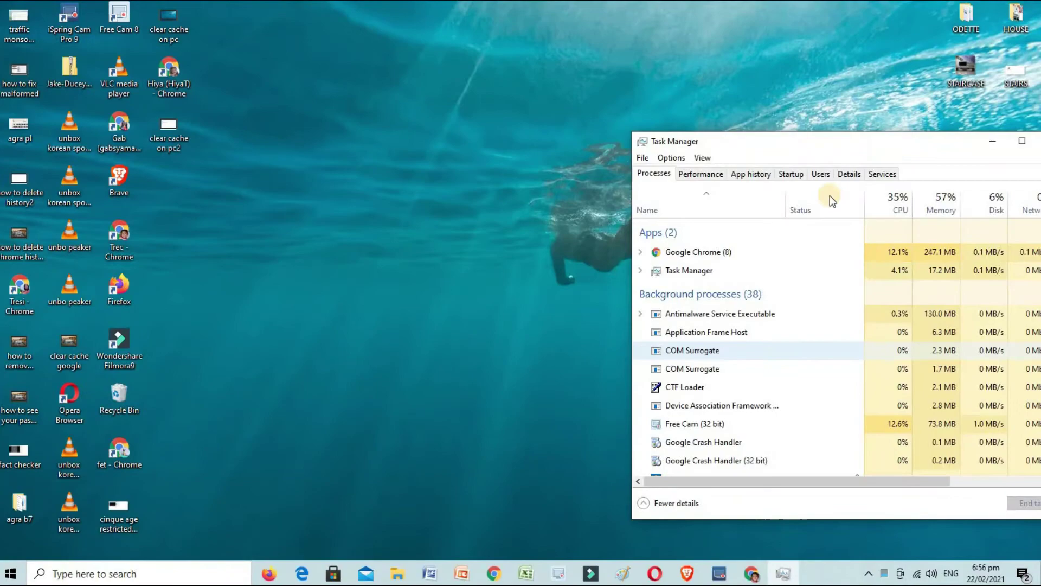
drag(942, 146, 617, 108)
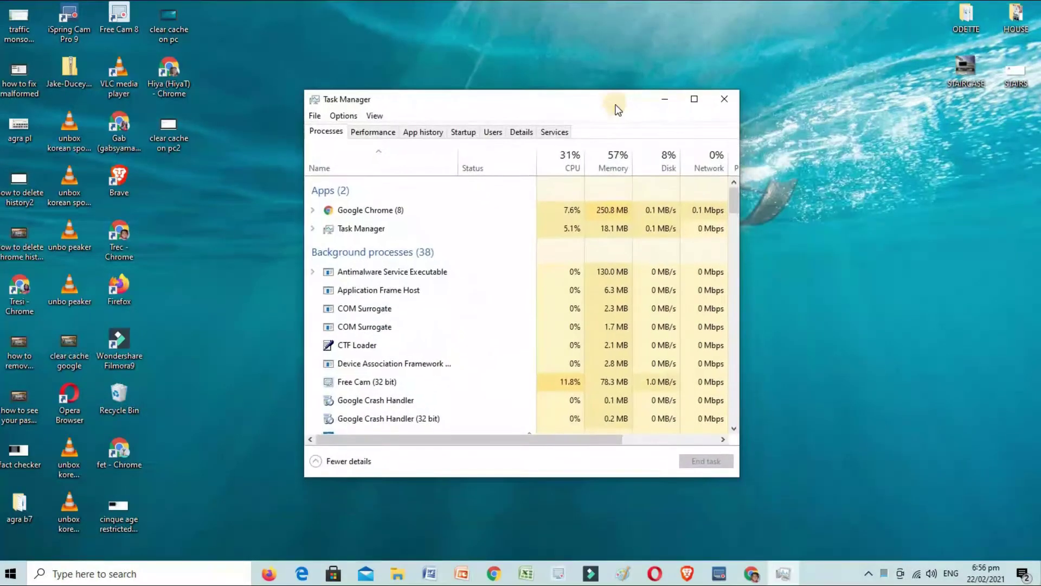
click(693, 99)
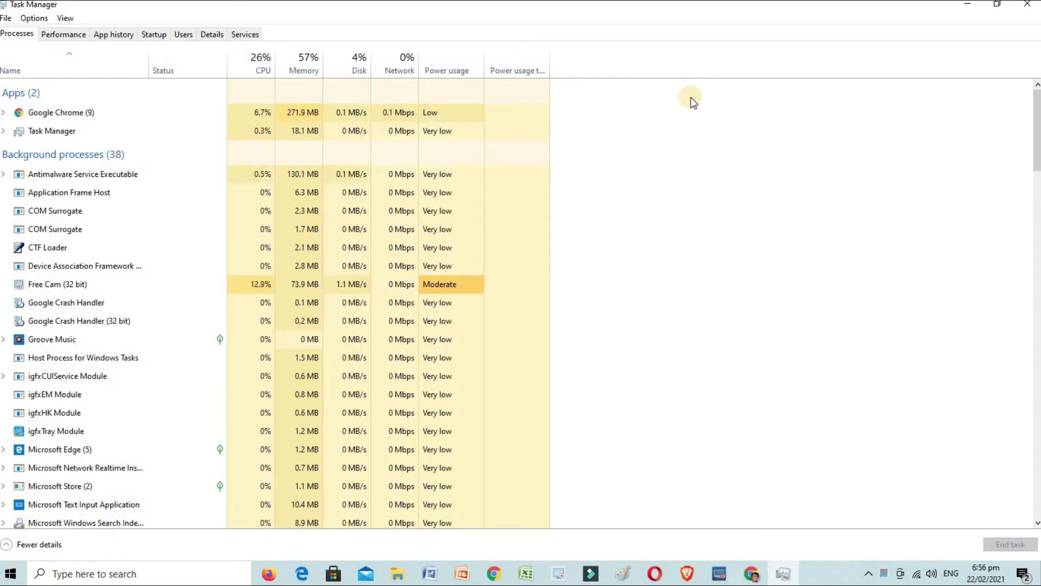
- On the Startup tab, disable Opera Browser Assistant and Program
click(155, 36)
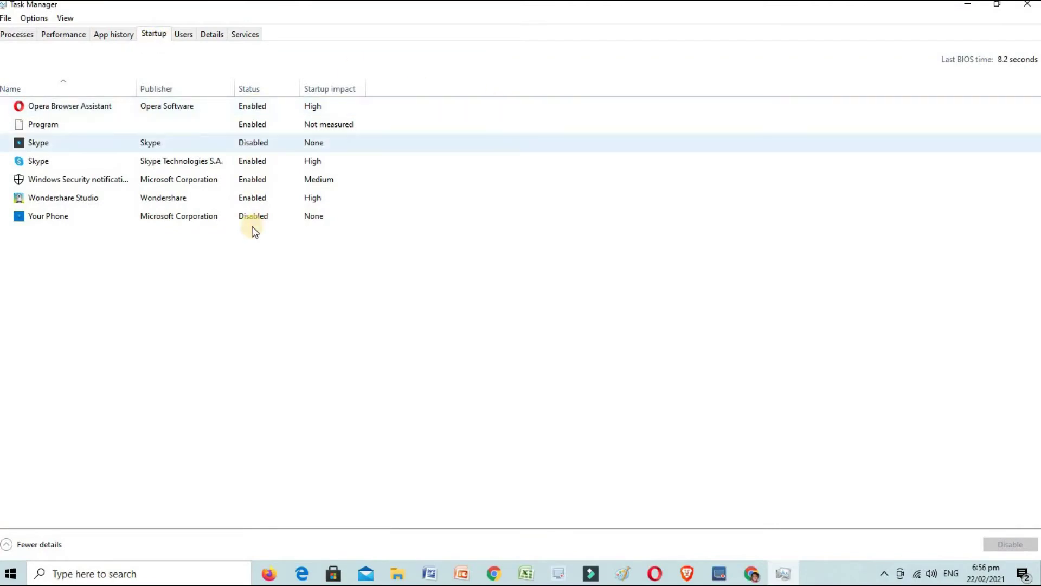
click(254, 105)
right_click(254, 105)
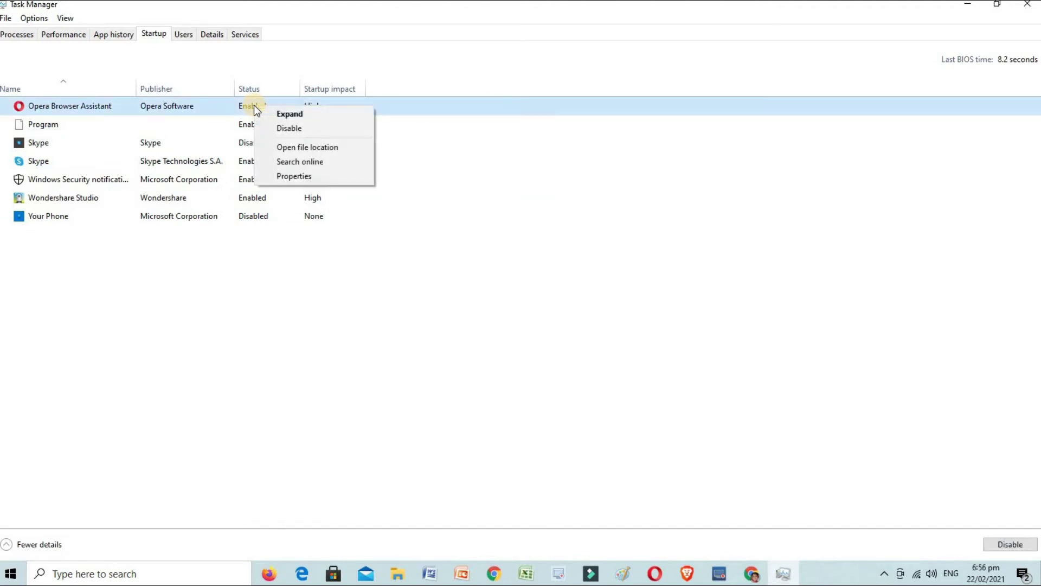
click(272, 130)
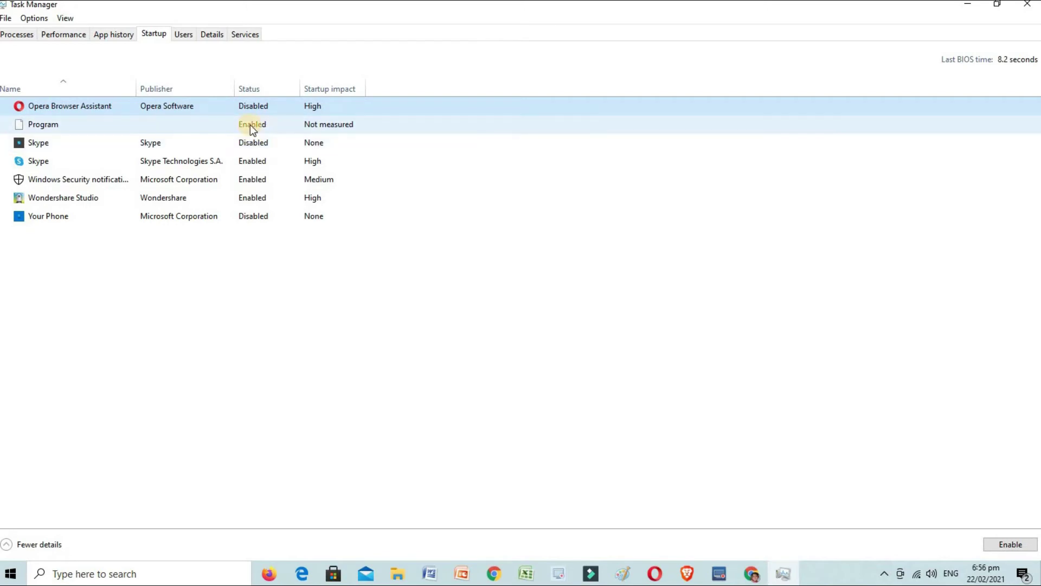
right_click(250, 125)
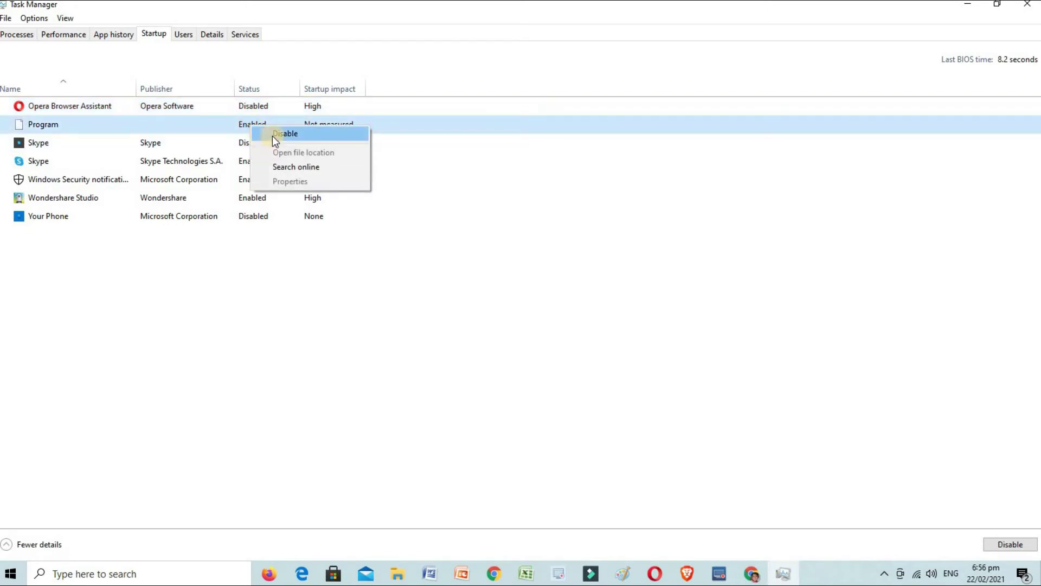
click(273, 135)
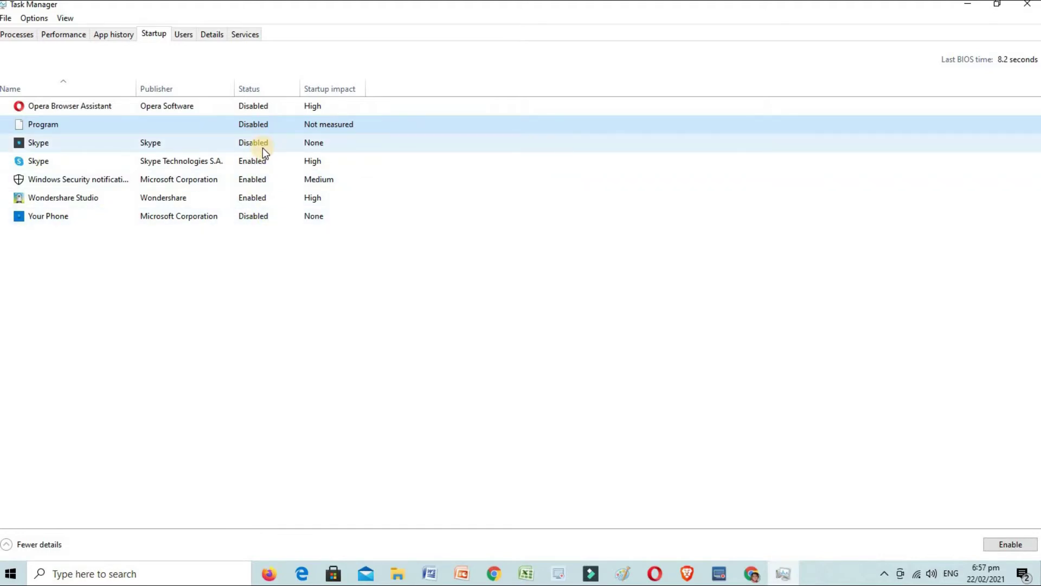
- Disable the second Skype startup entry, leaving the first Skype entry disabled
right_click(263, 147)
click(258, 149)
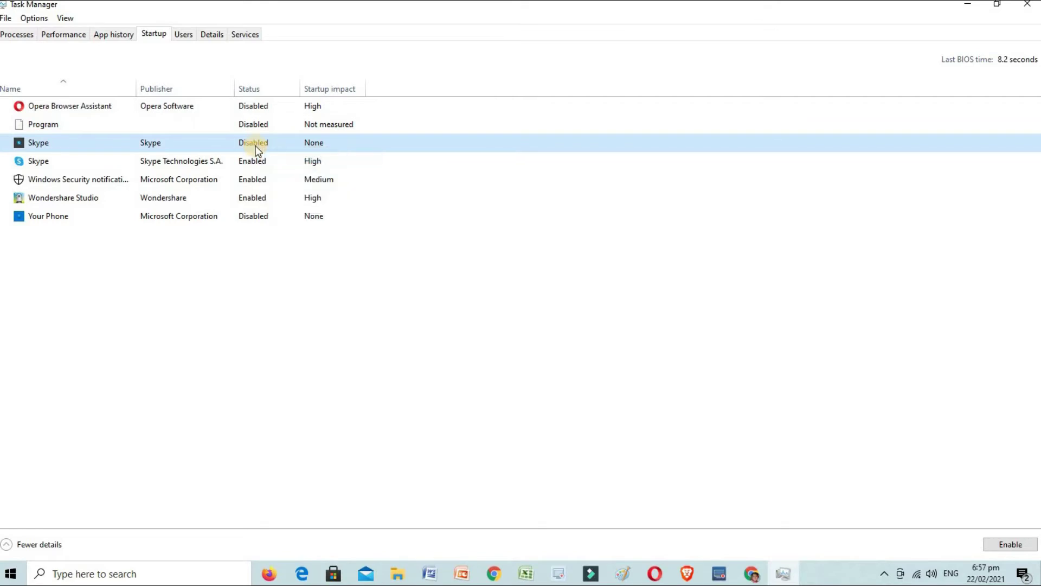
right_click(258, 150)
click(263, 153)
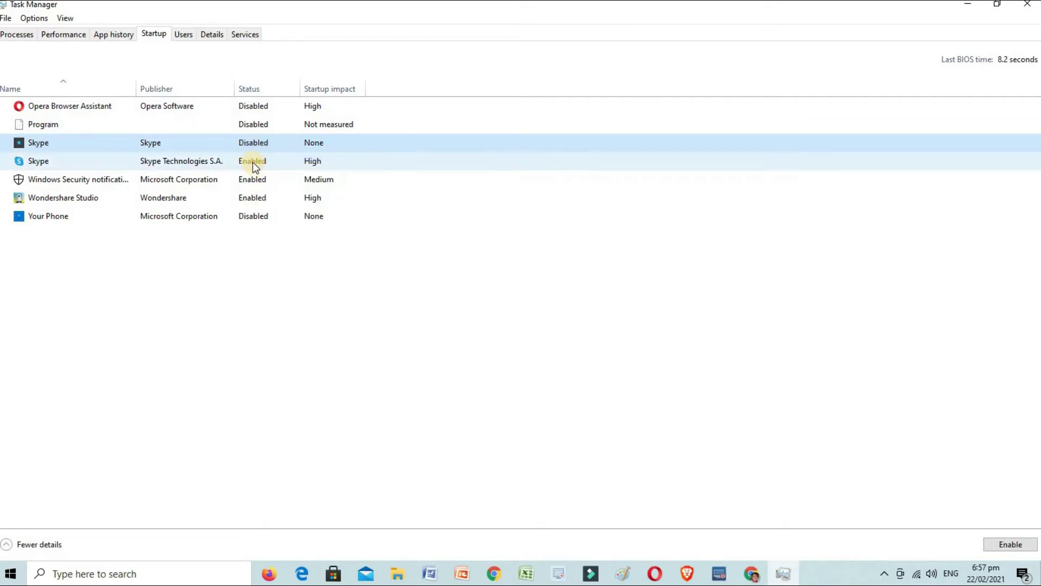
right_click(250, 167)
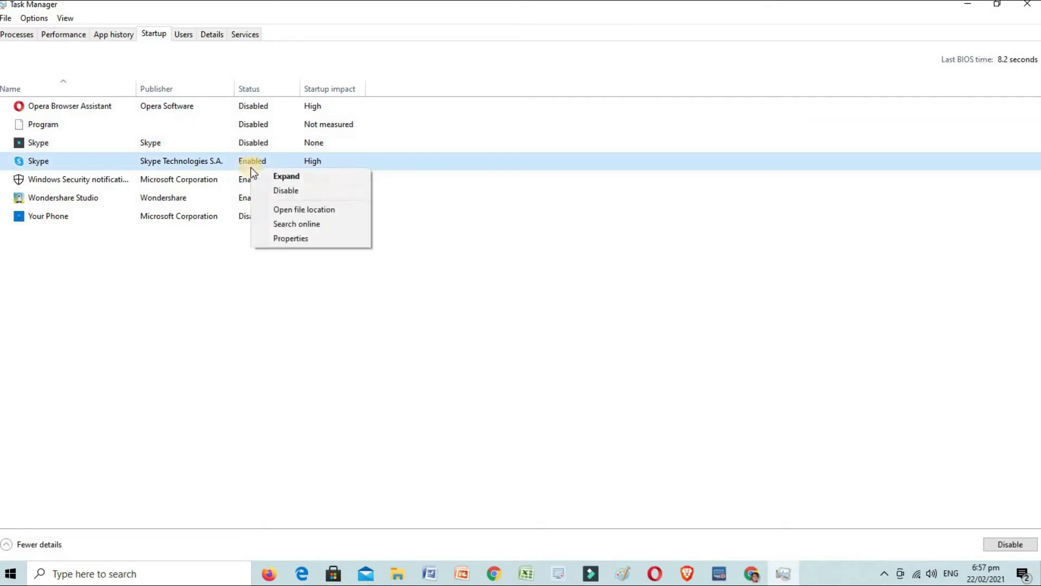
click(278, 194)
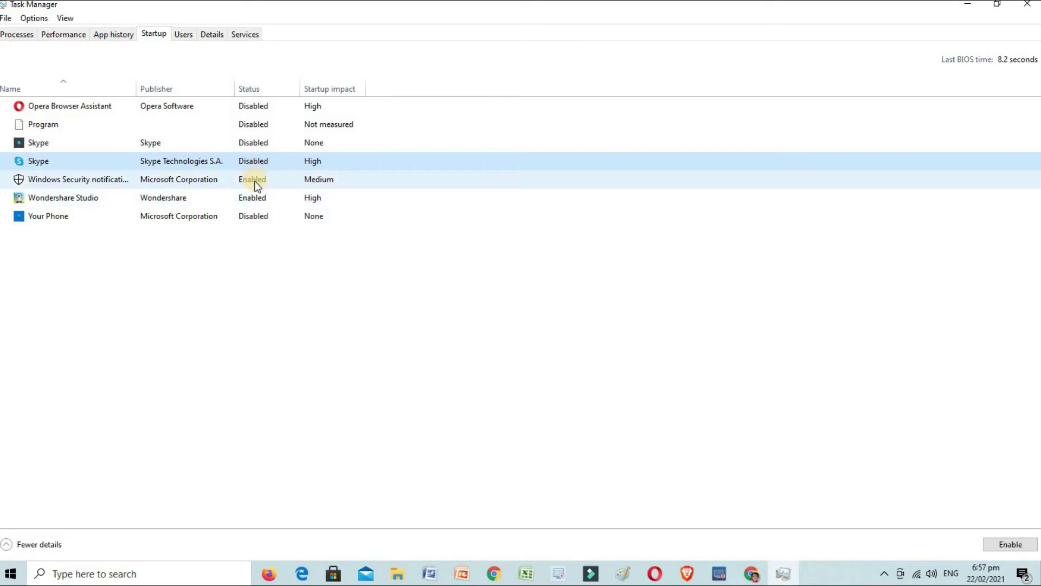
- Disable Windows Security notifications, Wondershare Studio and Your Phone at startup
right_click(257, 185)
click(275, 192)
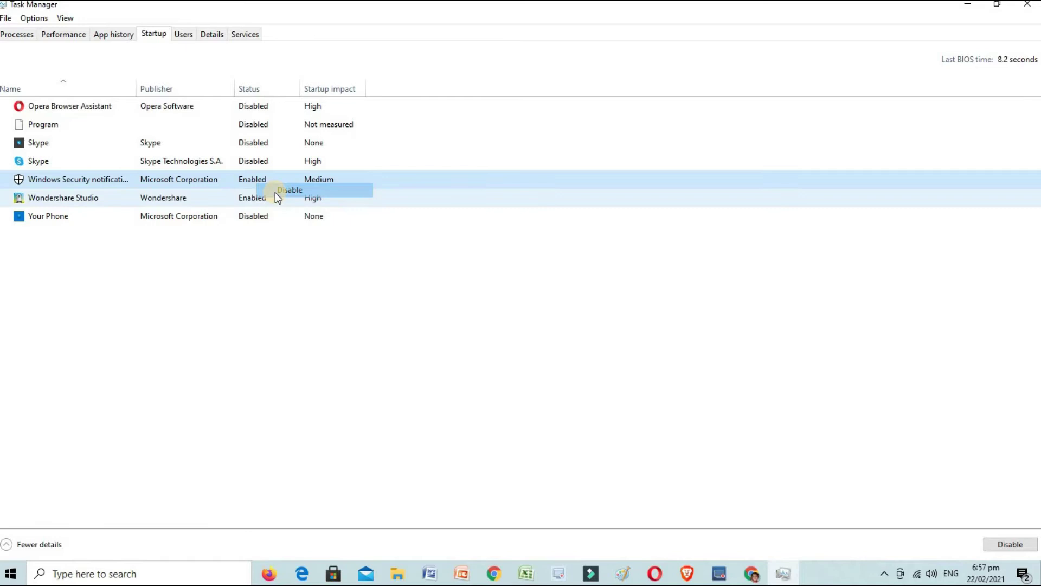
right_click(247, 197)
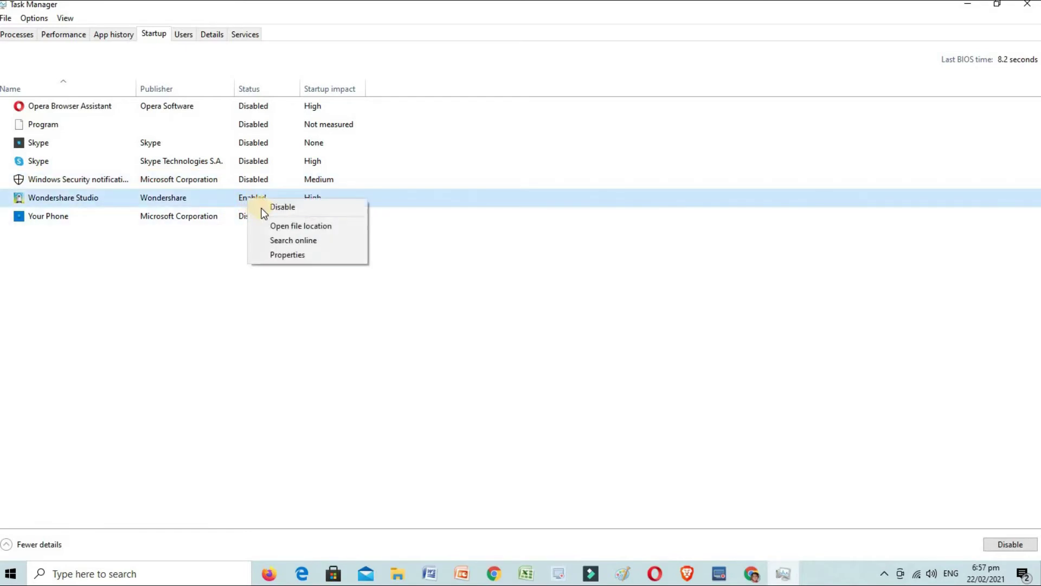
click(271, 207)
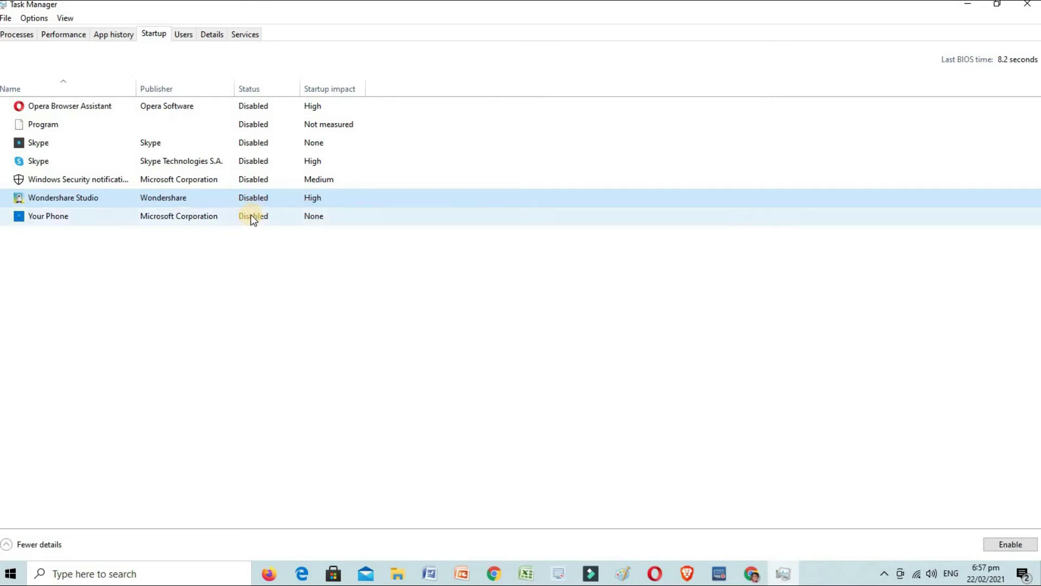
right_click(252, 216)
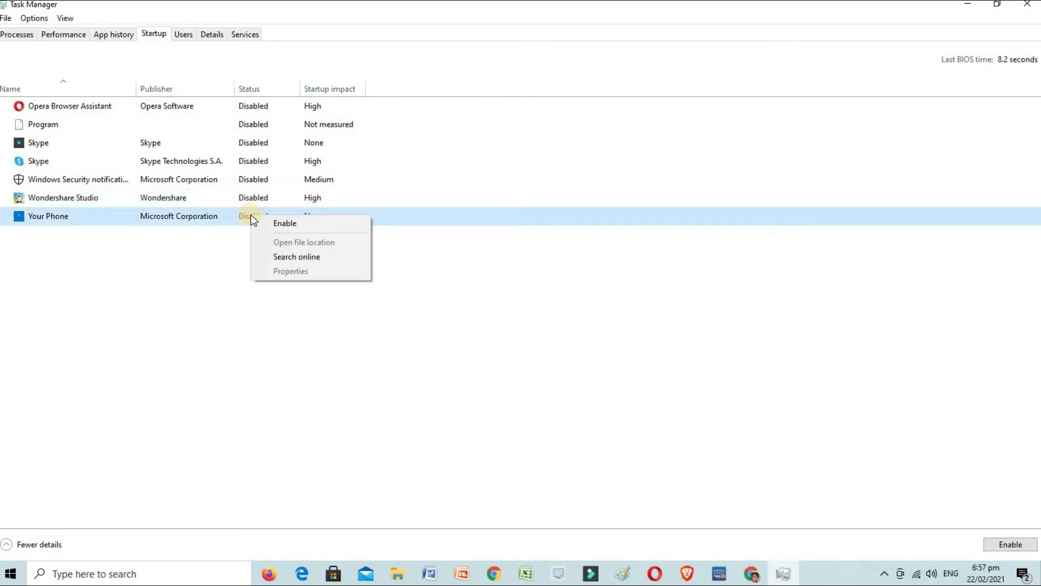
key(Escape)
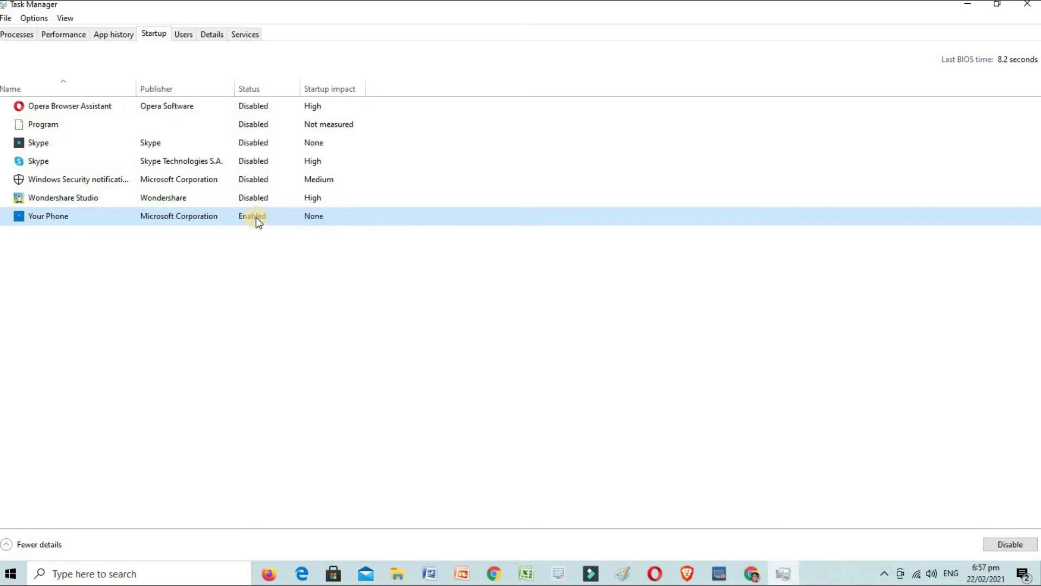
right_click(256, 217)
click(272, 223)
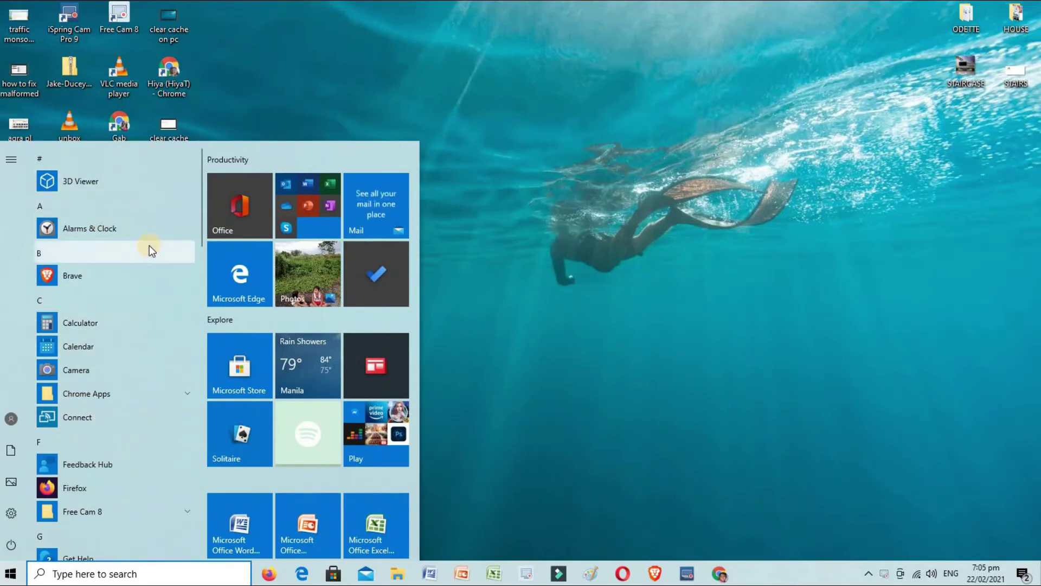
- Go to Settings > System > Storage and switch Storage Sense on
mouse_move(8, 536)
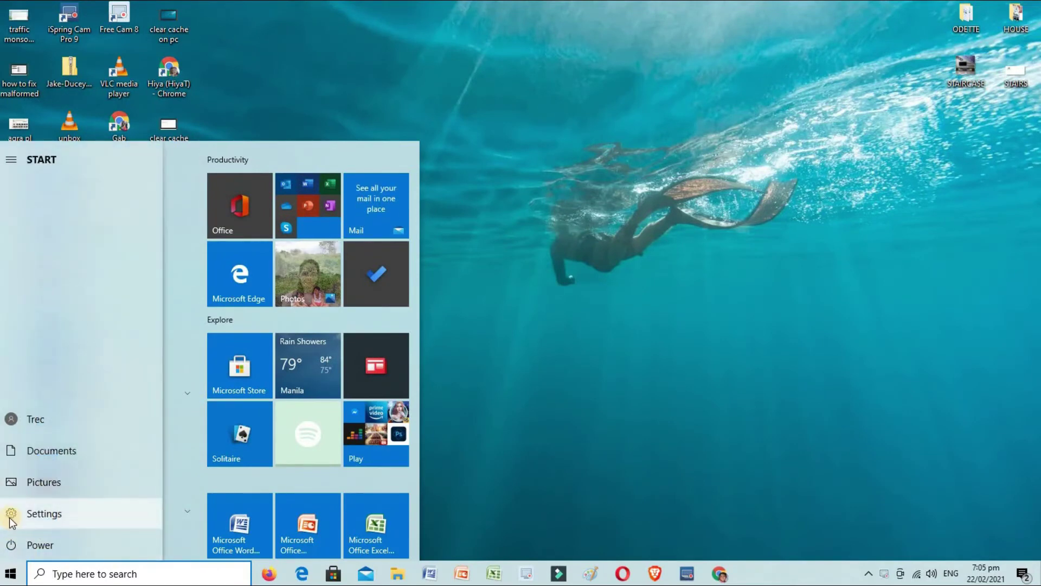
click(9, 516)
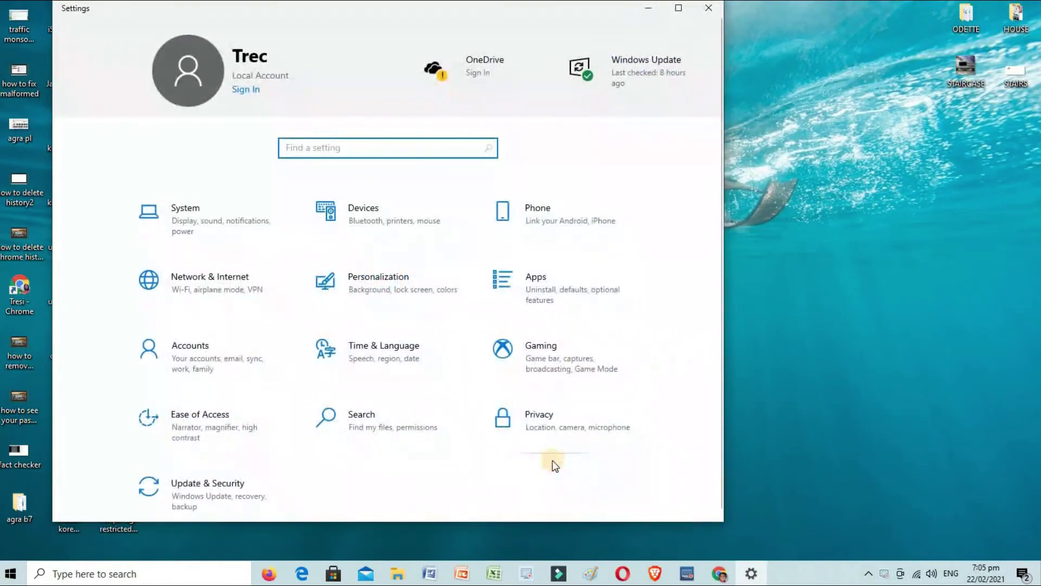
click(186, 210)
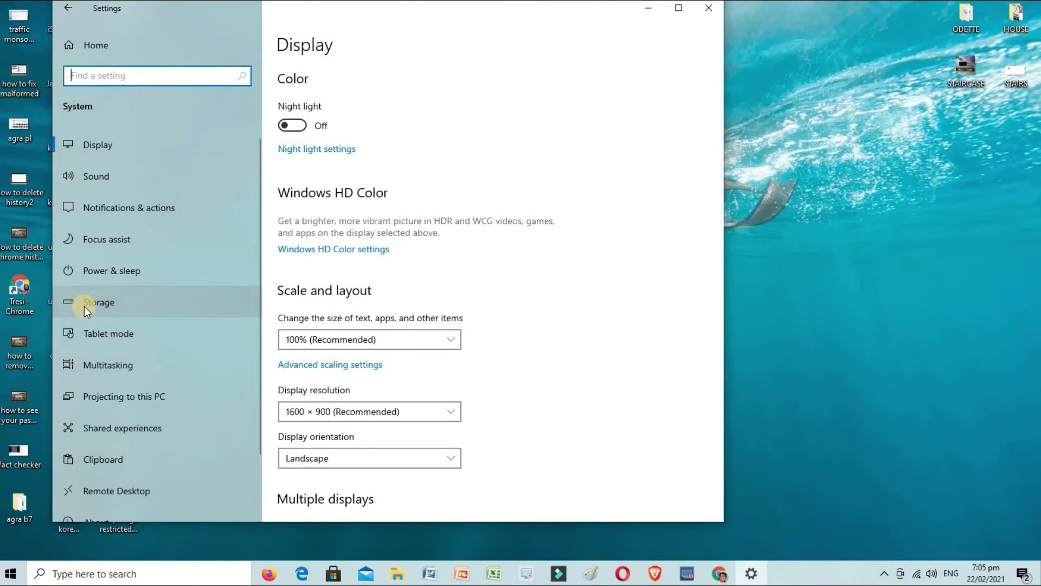
click(141, 301)
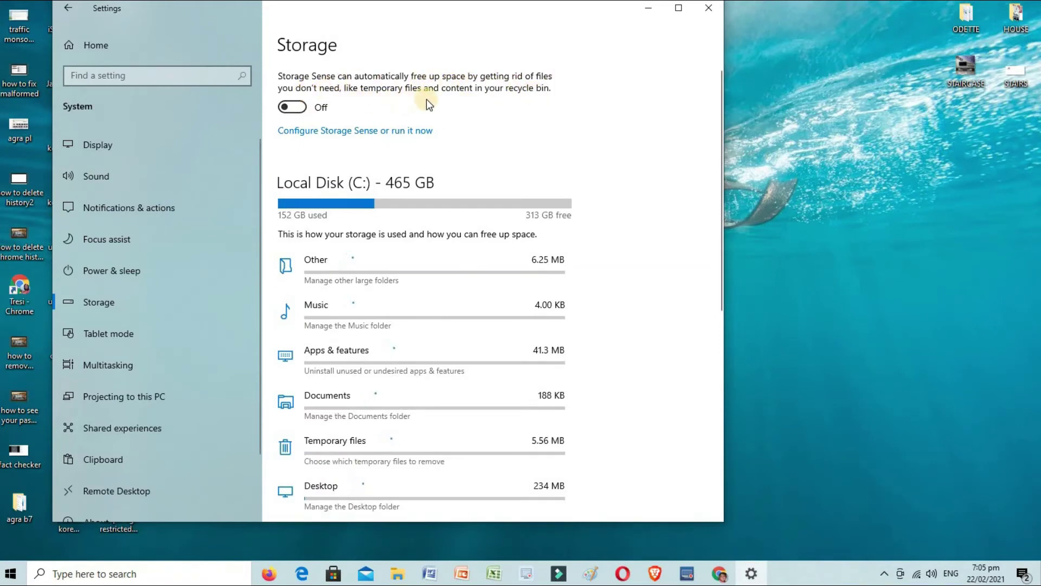
click(301, 107)
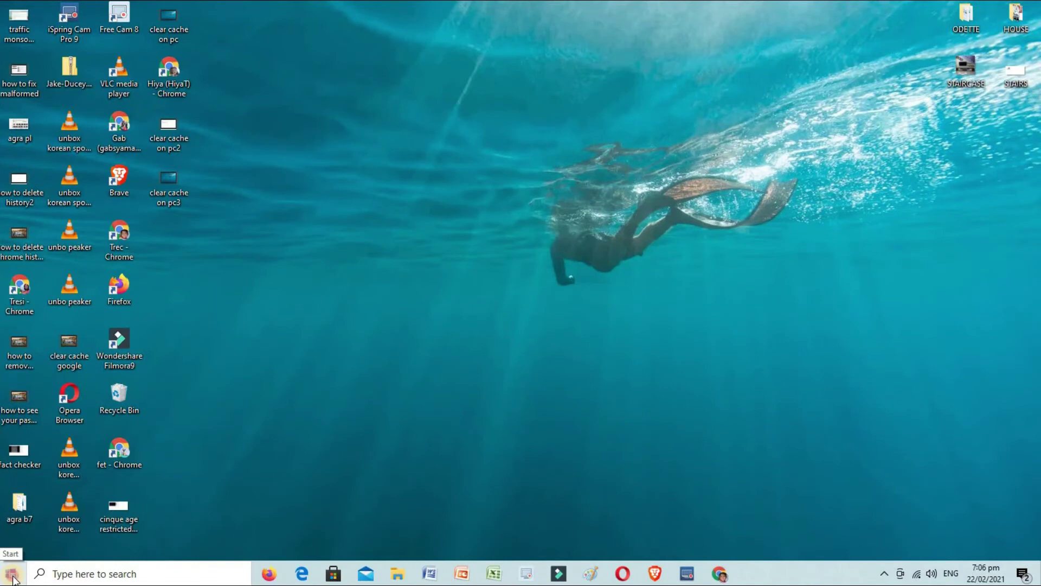
- Open Storage Sense's configure-and-run page from Settings, keeping Downloads cleanup at Never
click(11, 574)
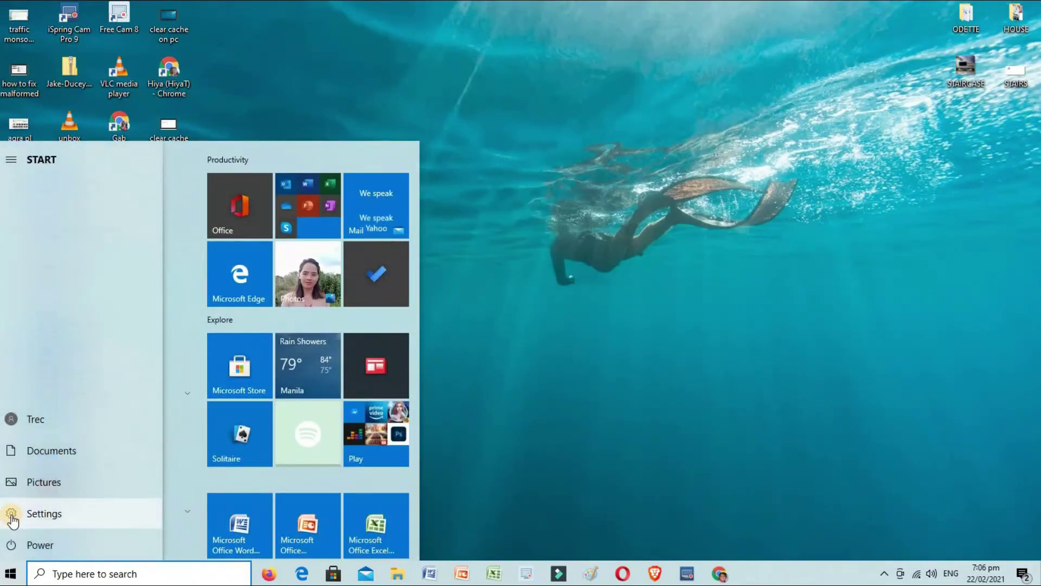
click(11, 517)
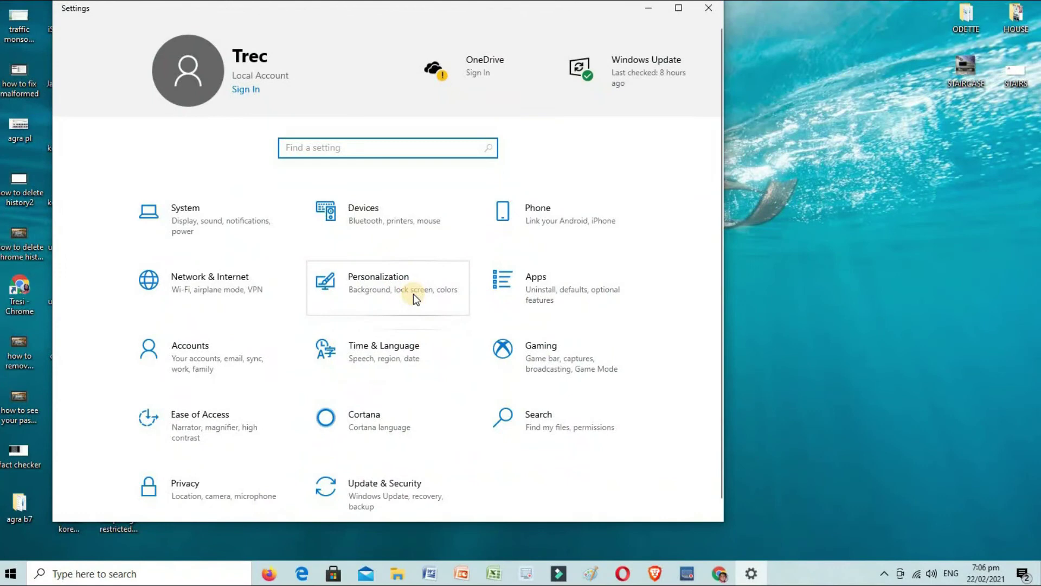
click(179, 208)
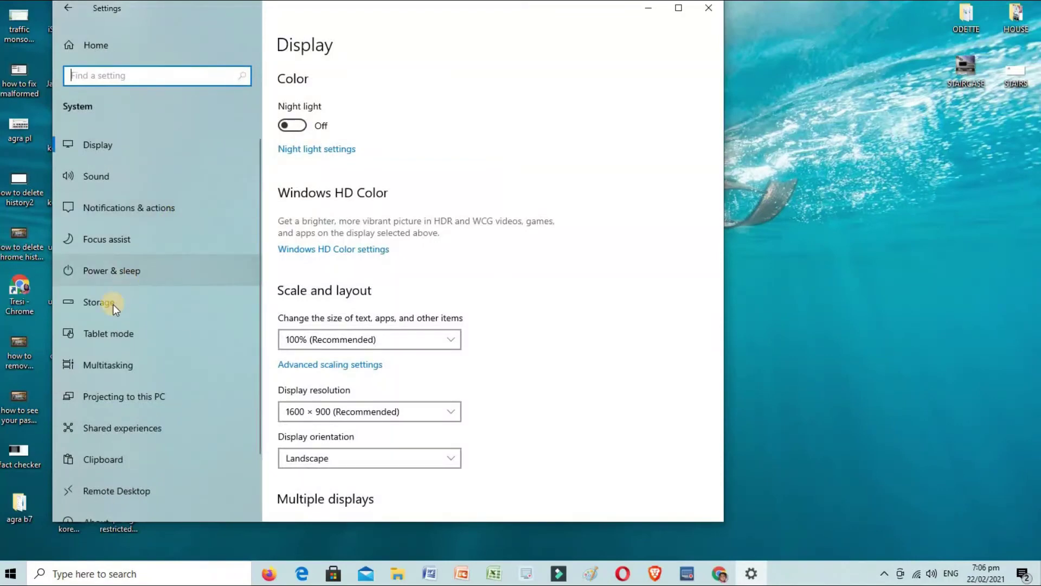
click(113, 298)
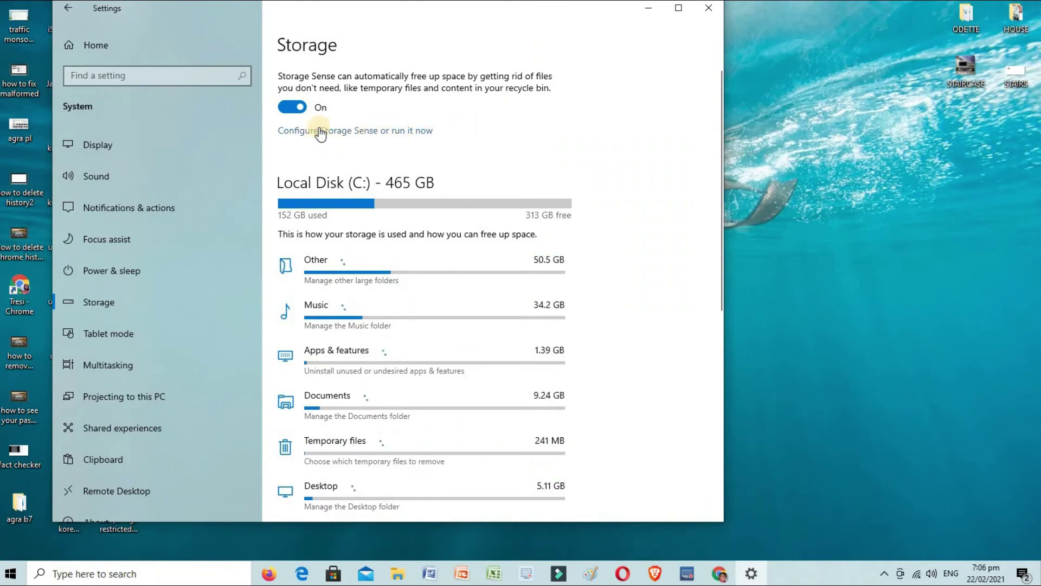
click(402, 133)
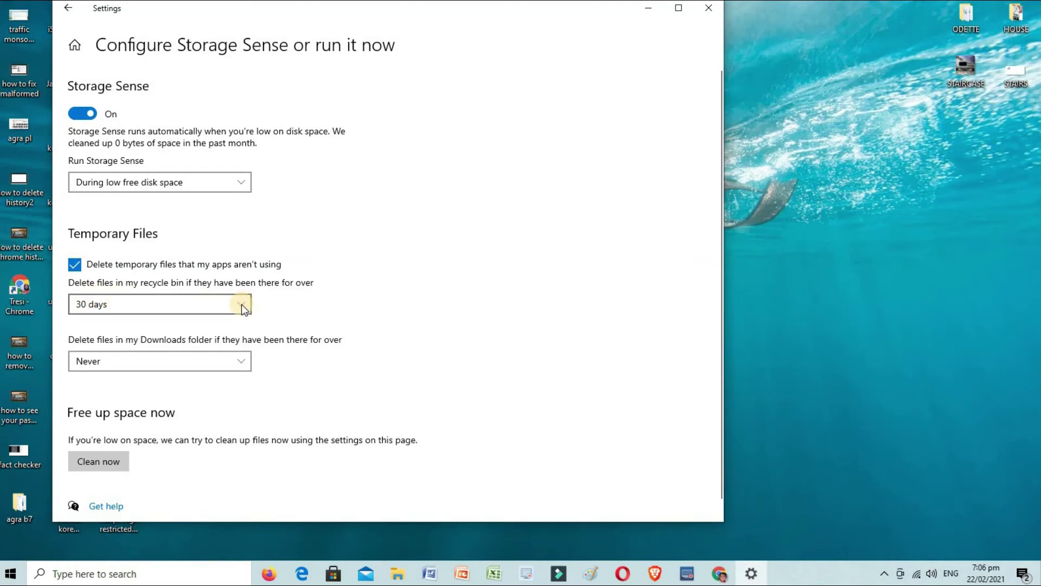
click(241, 362)
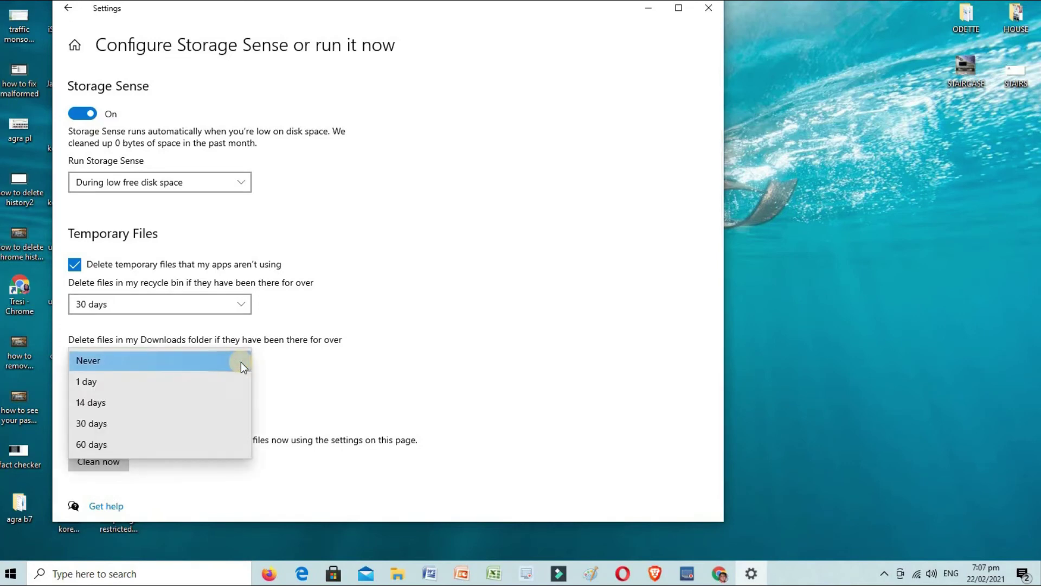
click(697, 154)
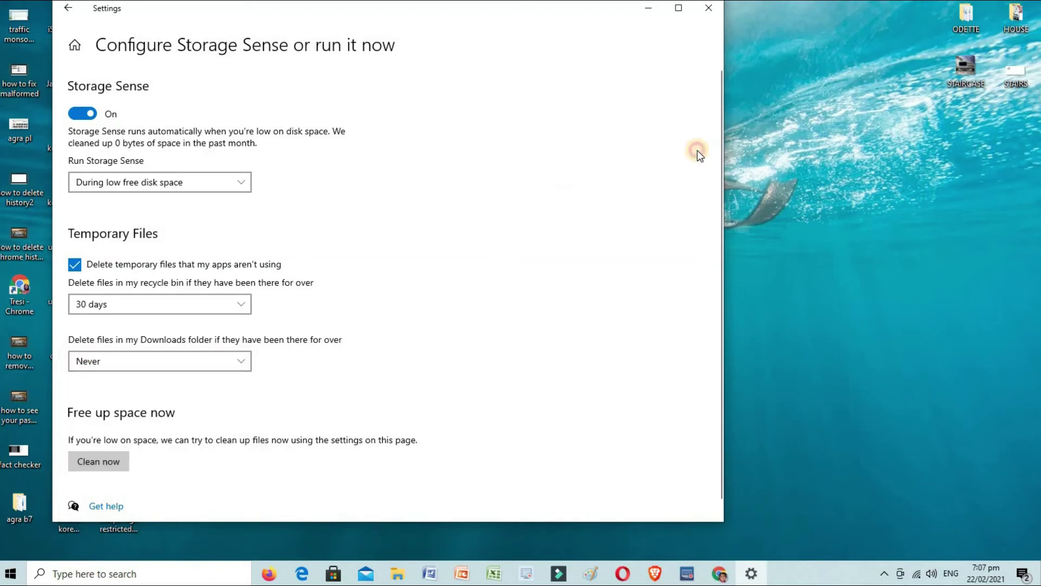
- Run Storage Sense's Clean now cleanup, freeing 2.77 GB of disk space
click(105, 460)
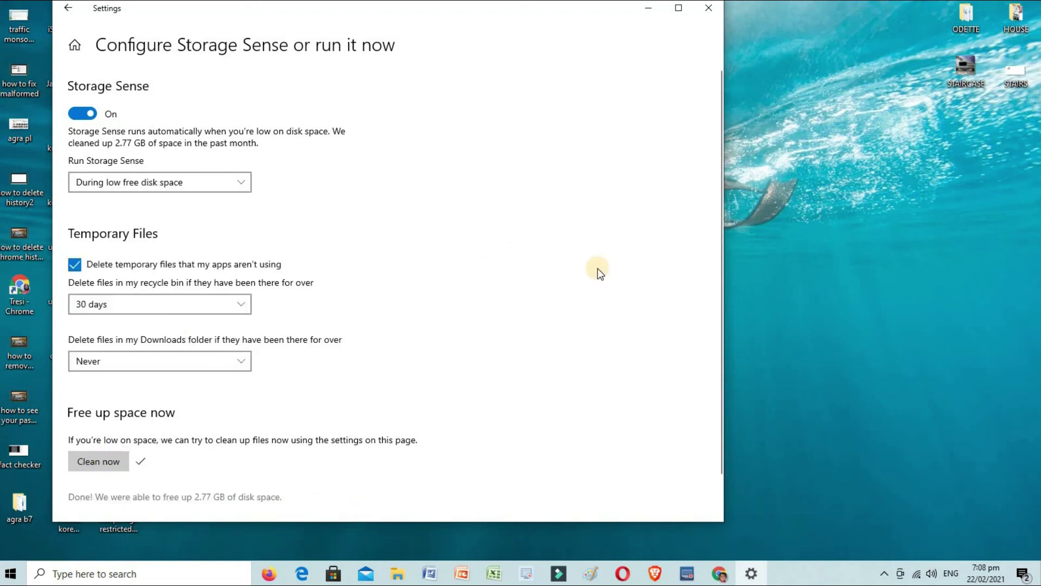
- Close the Settings window, leaving only the desktop with its underwater wallpaper
click(705, 12)
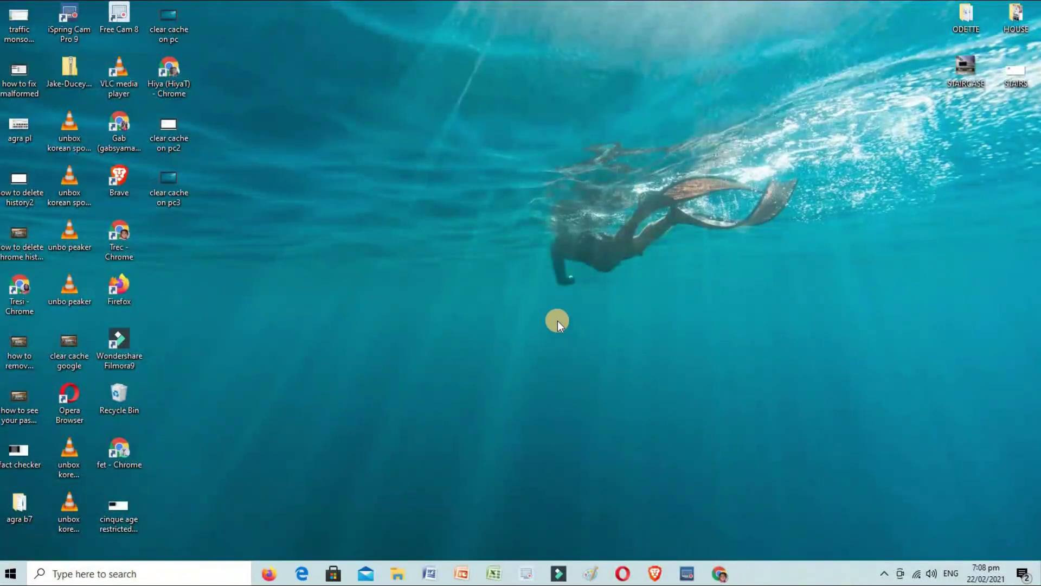